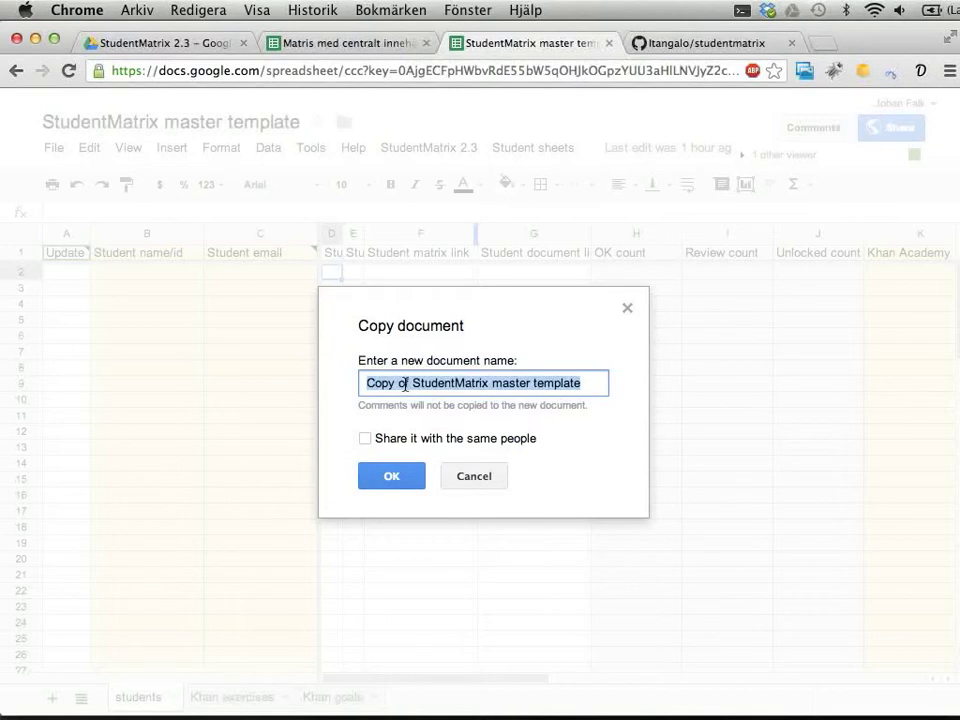
- Create a copy of the master template named "StudentMatrix 2.3" and close the original template
type("Matte ")
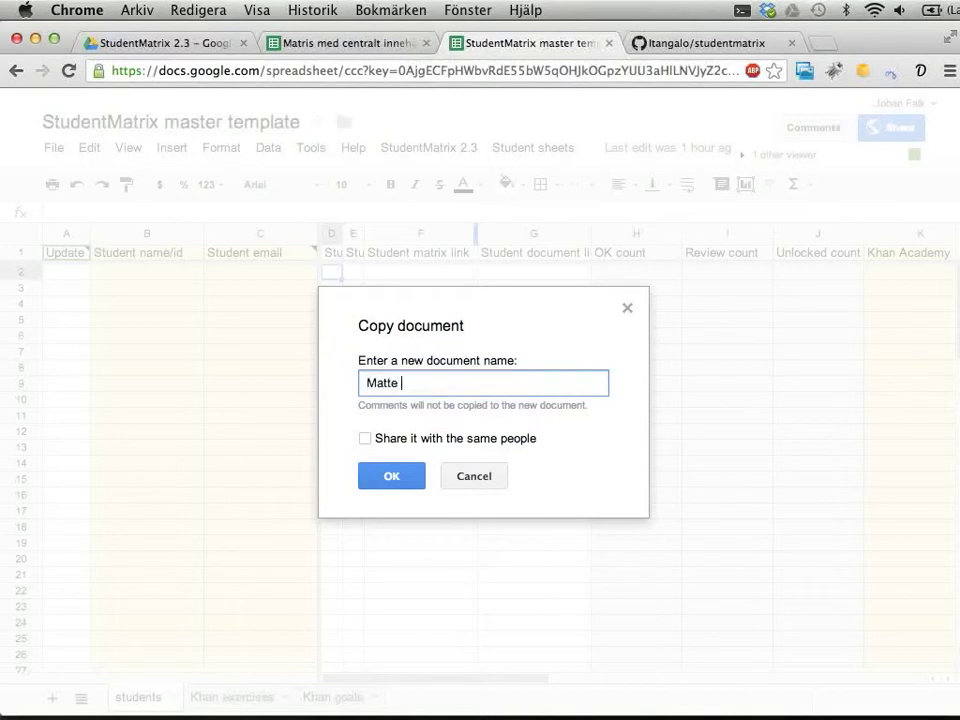
type("2b 2013")
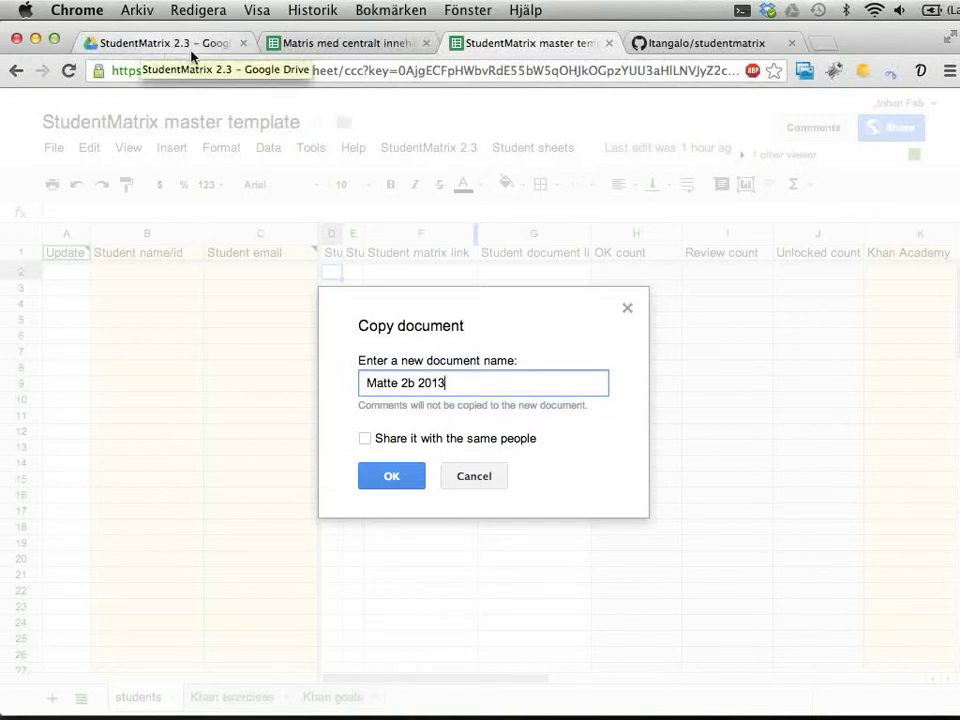
key("super+a")
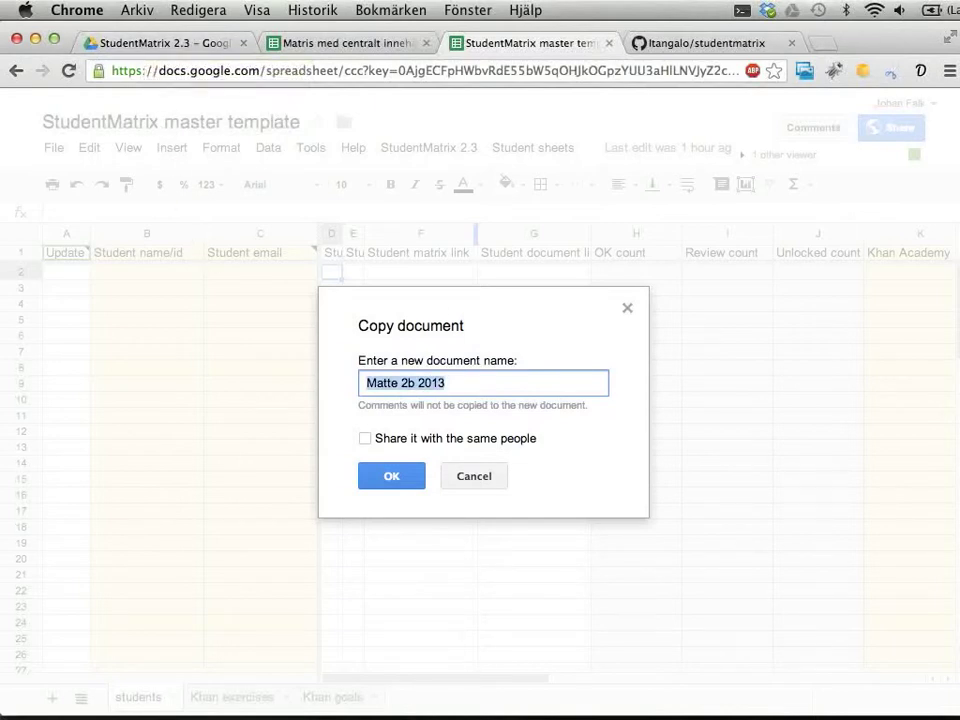
type("StudentMat")
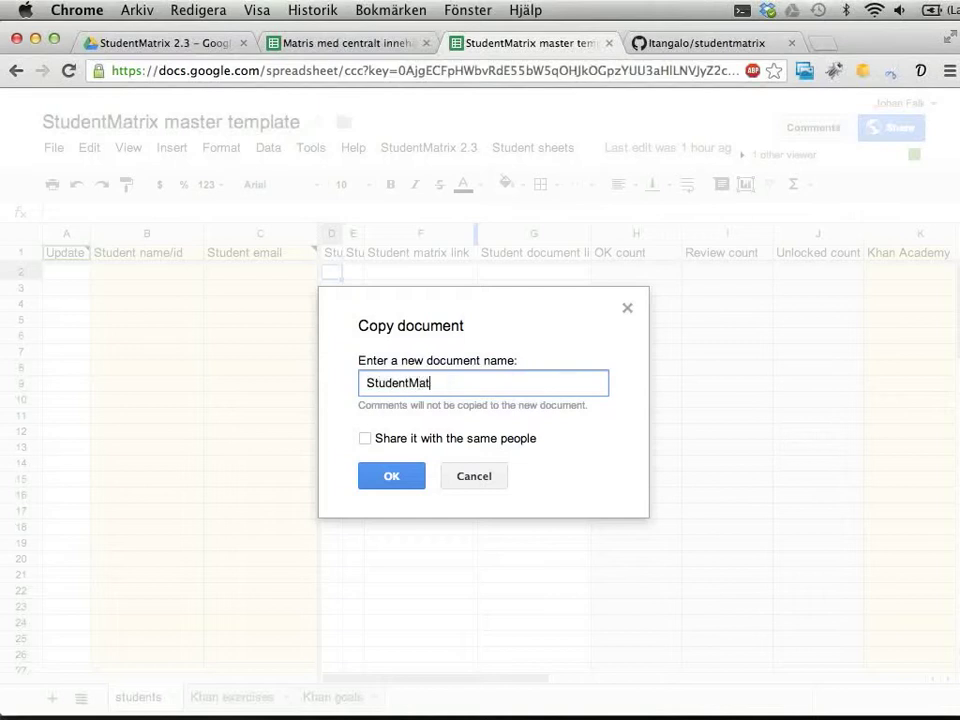
type("rix 2.3")
left_click(393, 482)
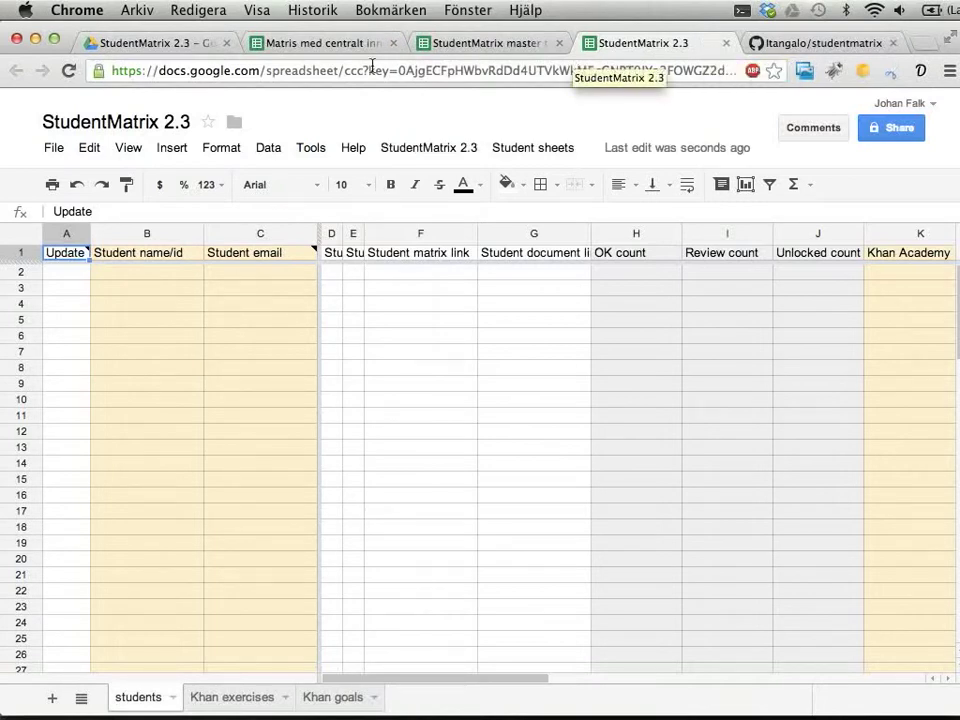
left_click(559, 43)
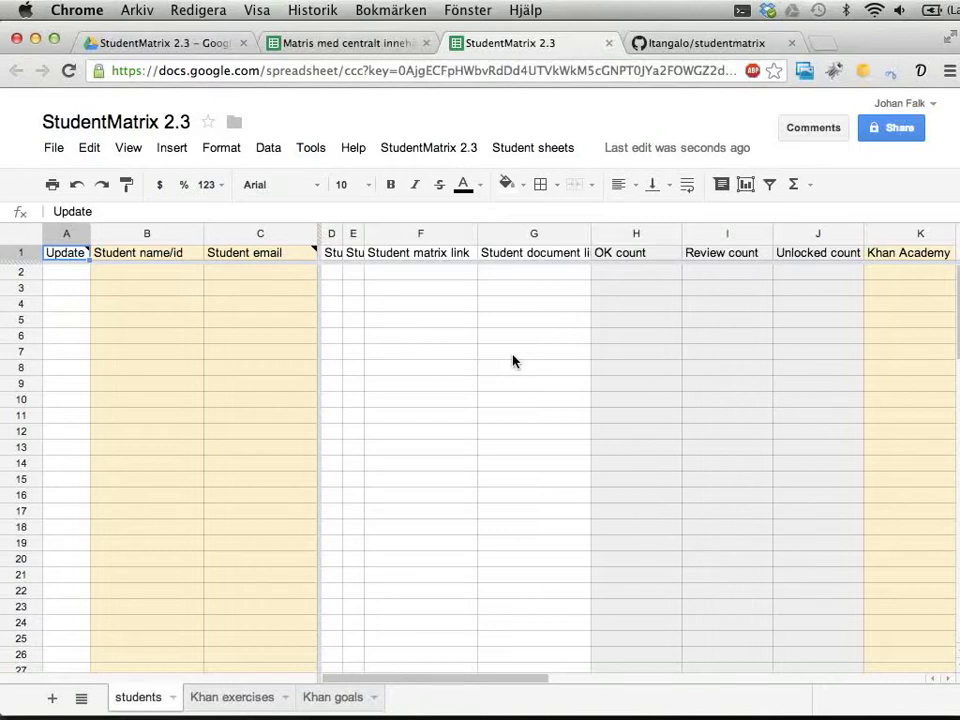
key("super+Tab")
key("super+Tab")
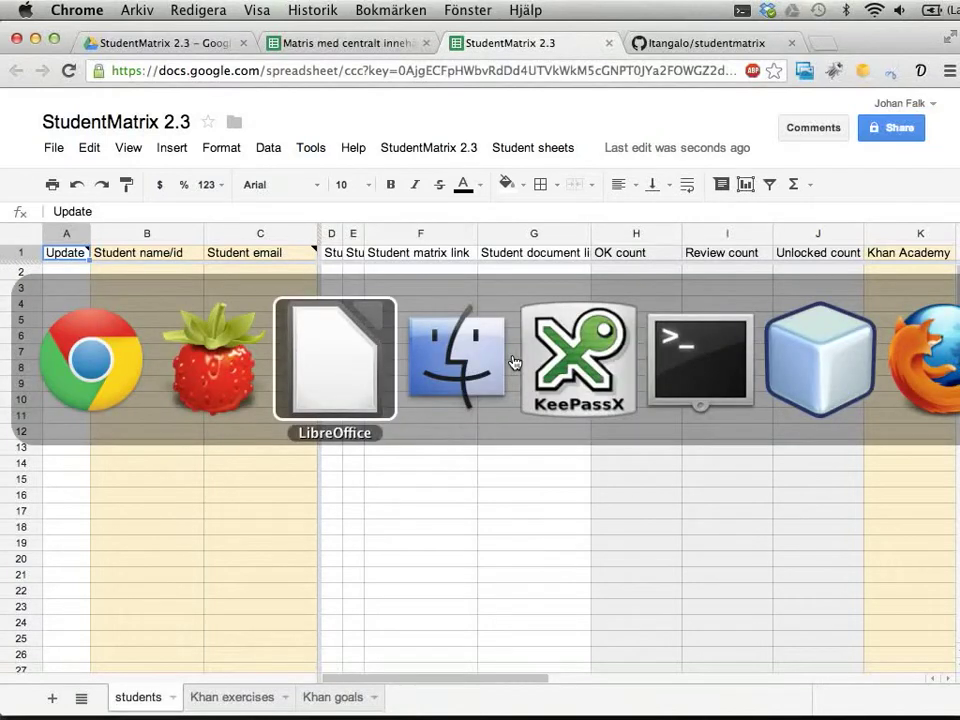
key("Escape")
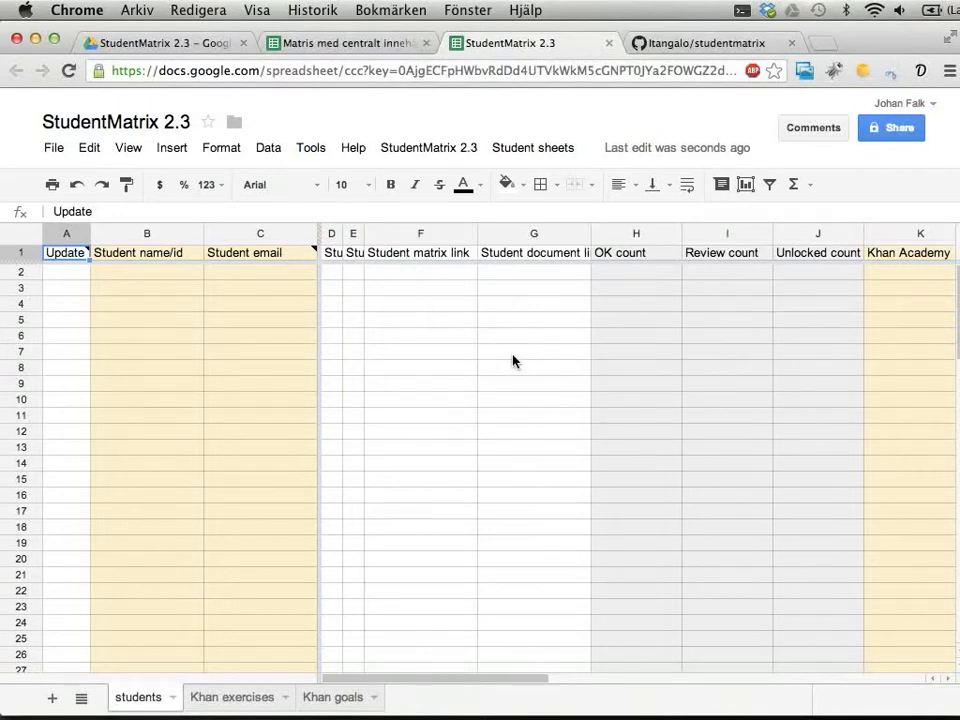
key("super+Tab")
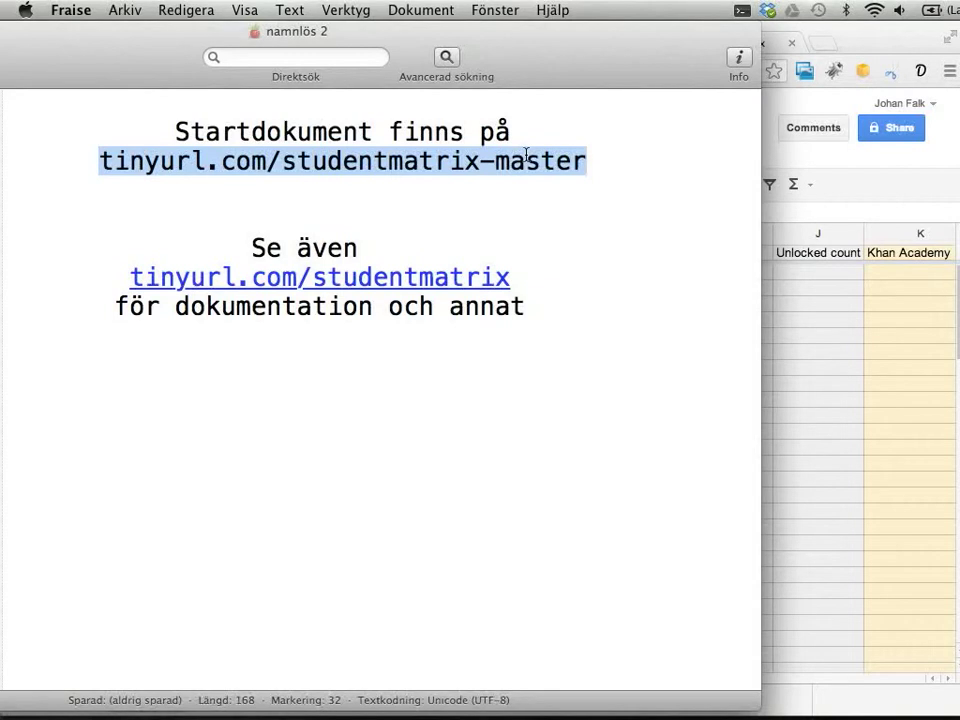
key("super+Tab")
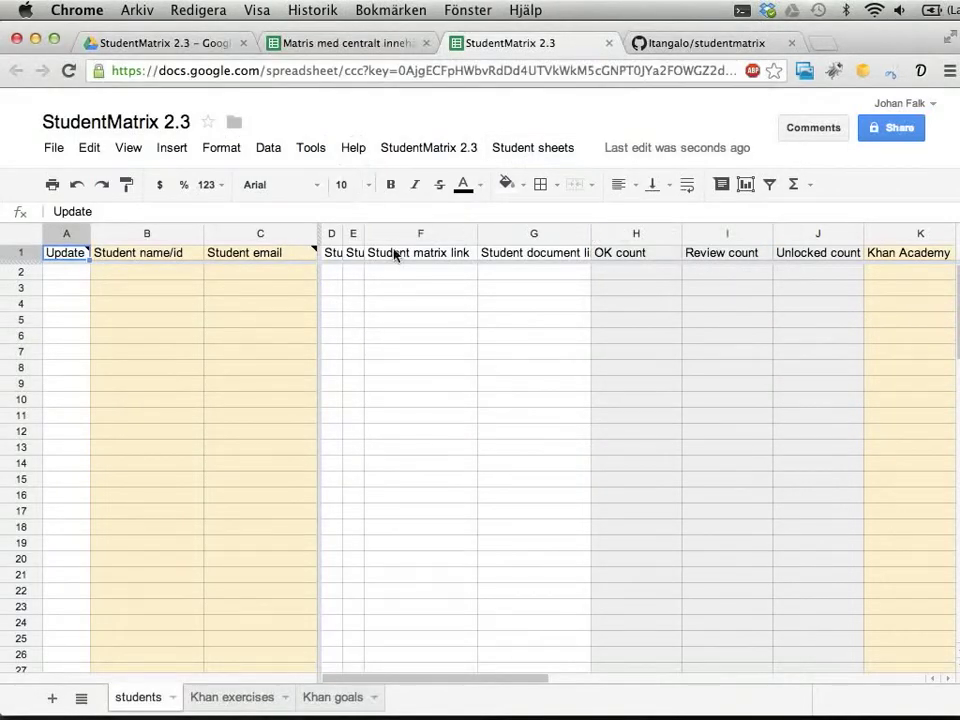
- Switch to LibreOffice Calc and copy the student names and email addresses in A1:B26
key("super+Tab")
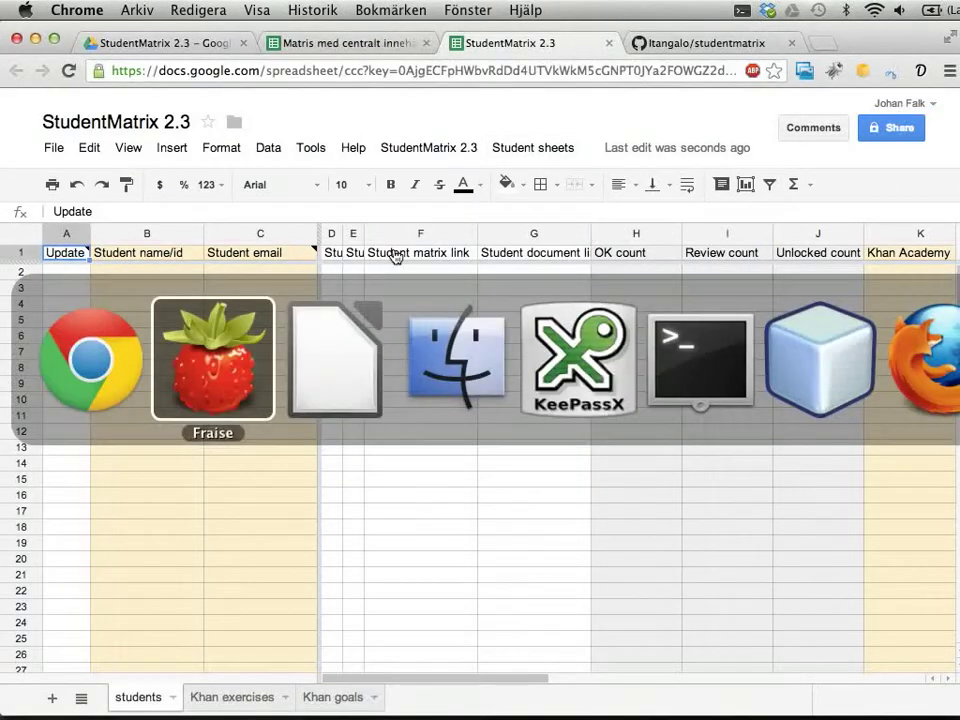
key("super+Tab")
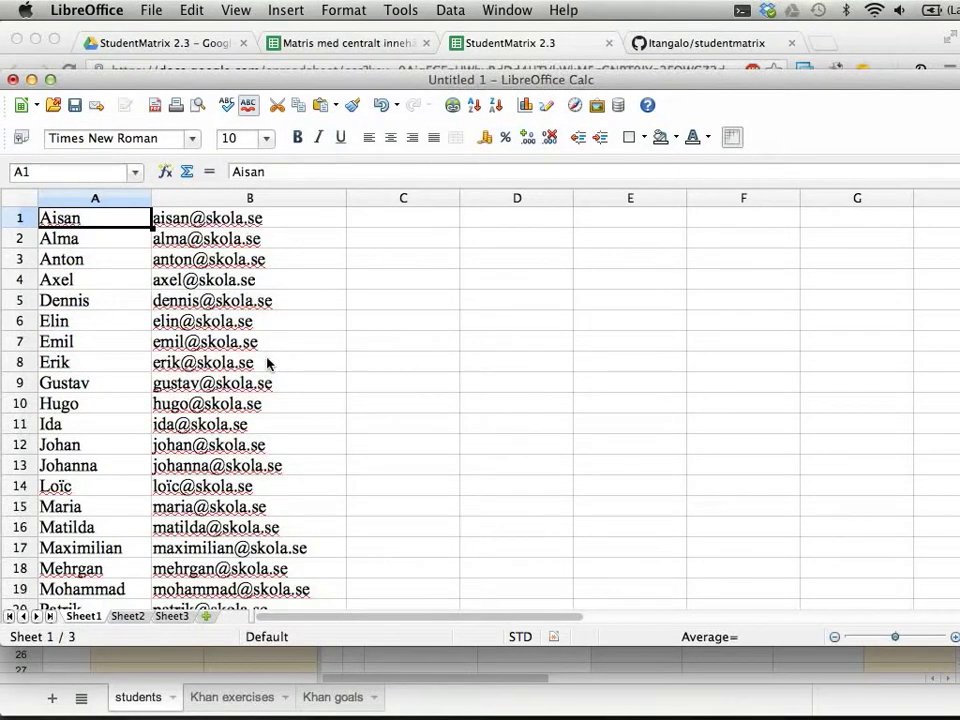
key("ctrl+shift+Down")
key("shift+Right")
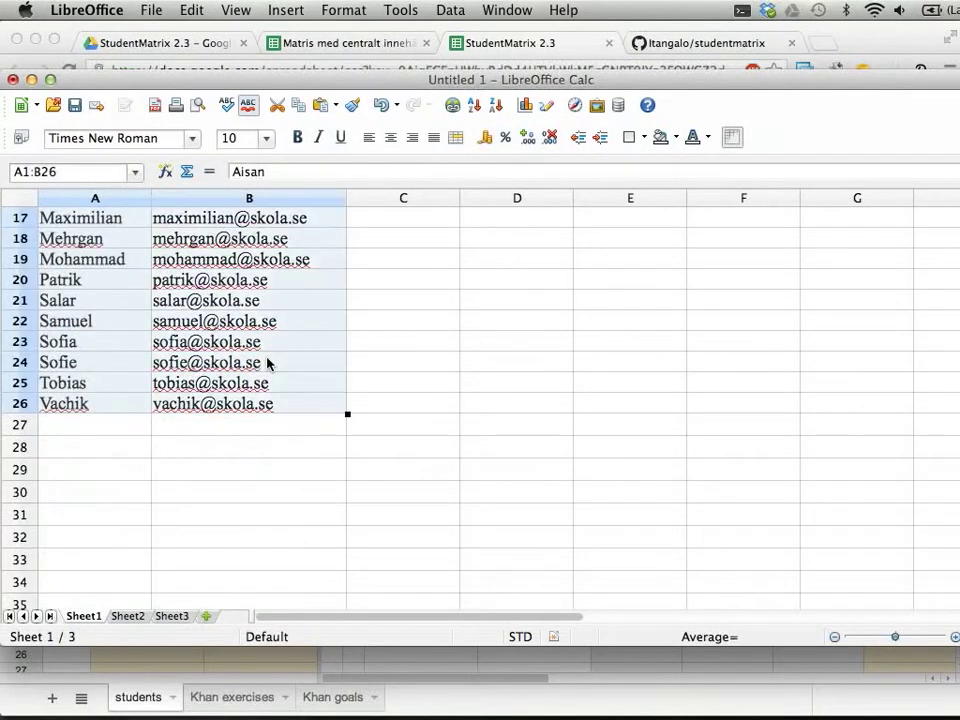
key("super+c")
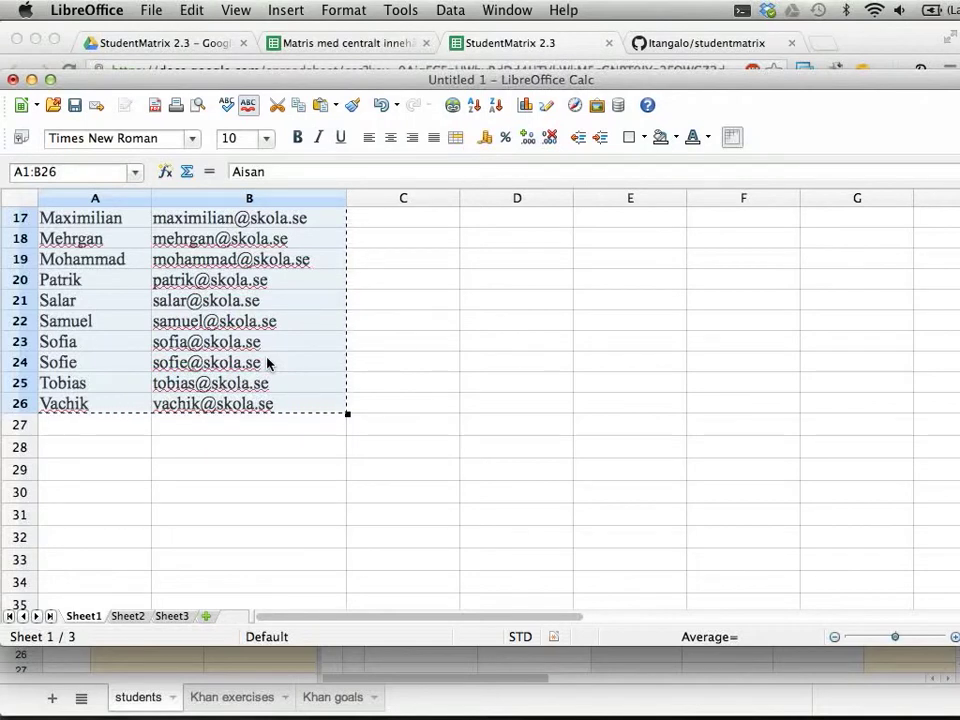
key("super+Tab")
key("Escape")
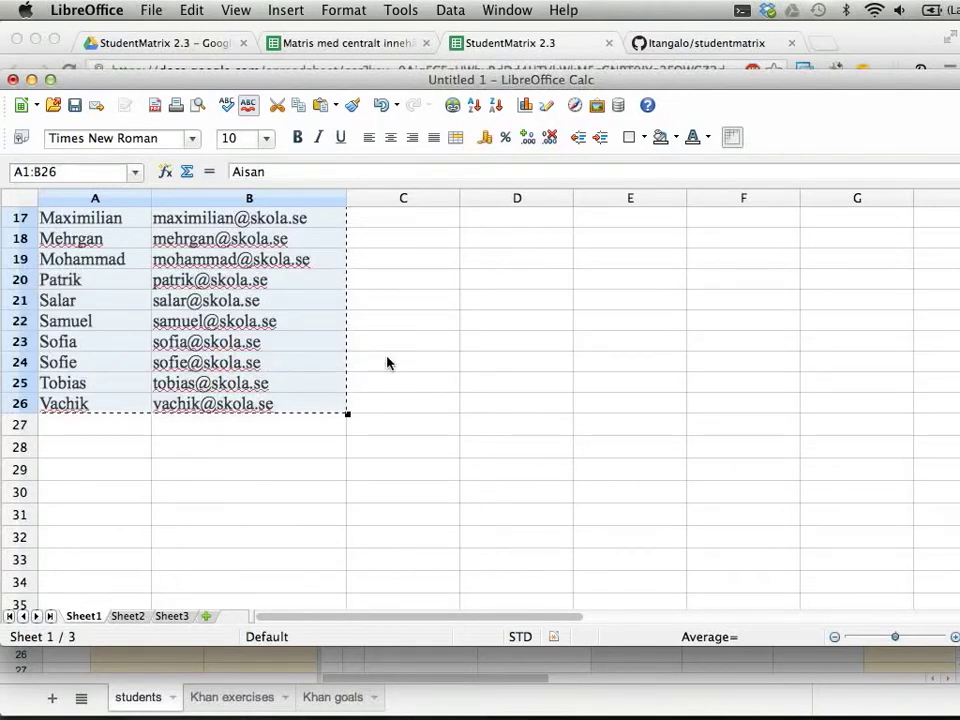
key("super+c")
- Switch back to Chrome and paste the student names and emails into the students sheet starting at B2
key("super+Tab")
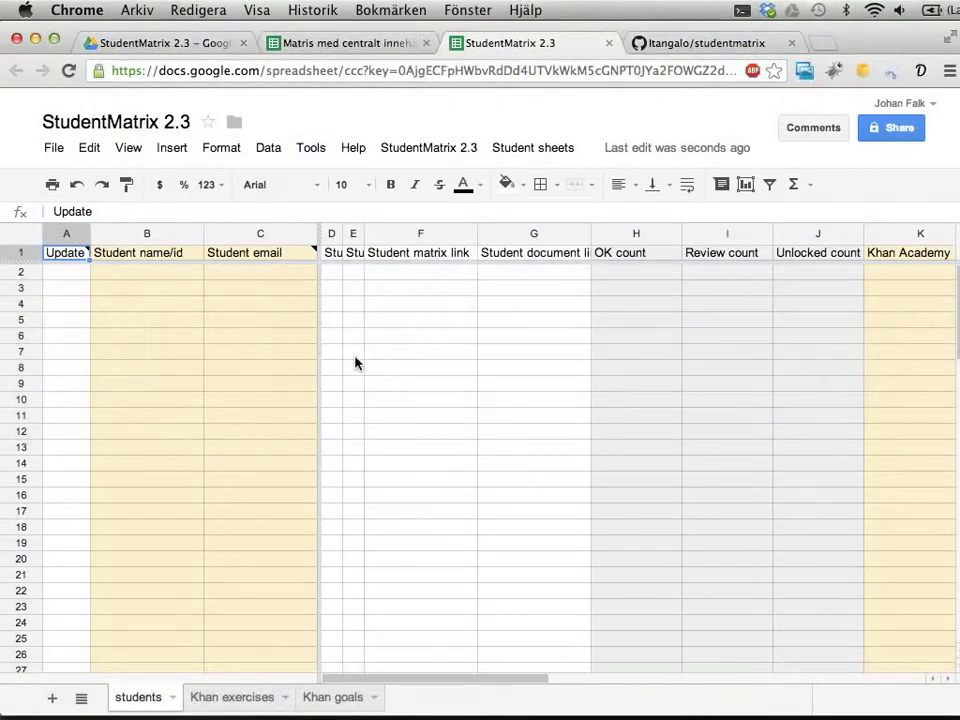
left_click(151, 275)
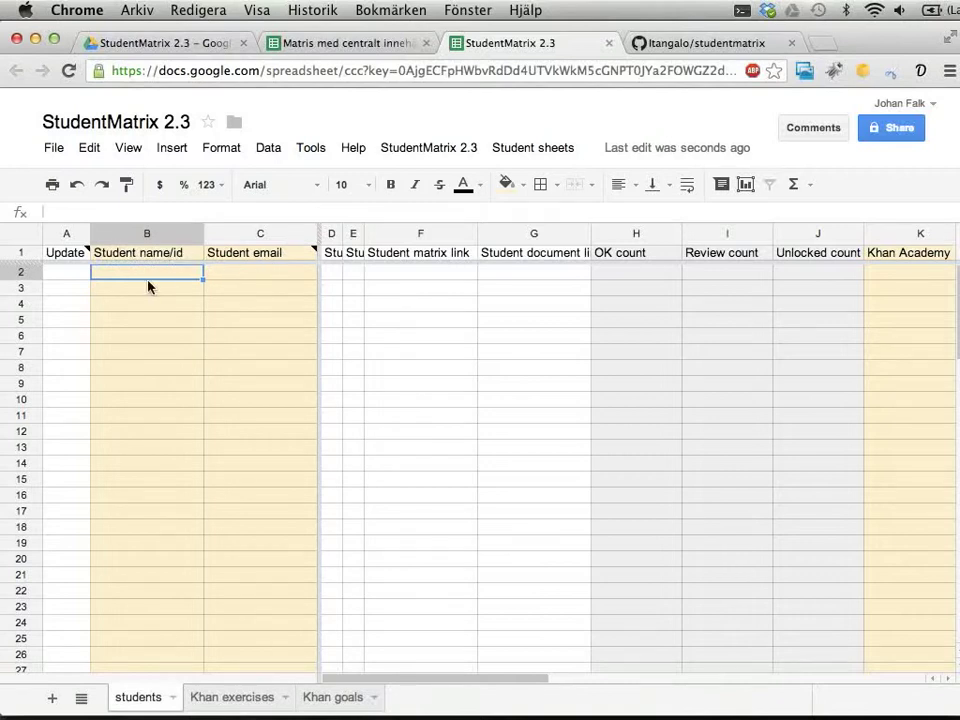
key("ctrl+v")
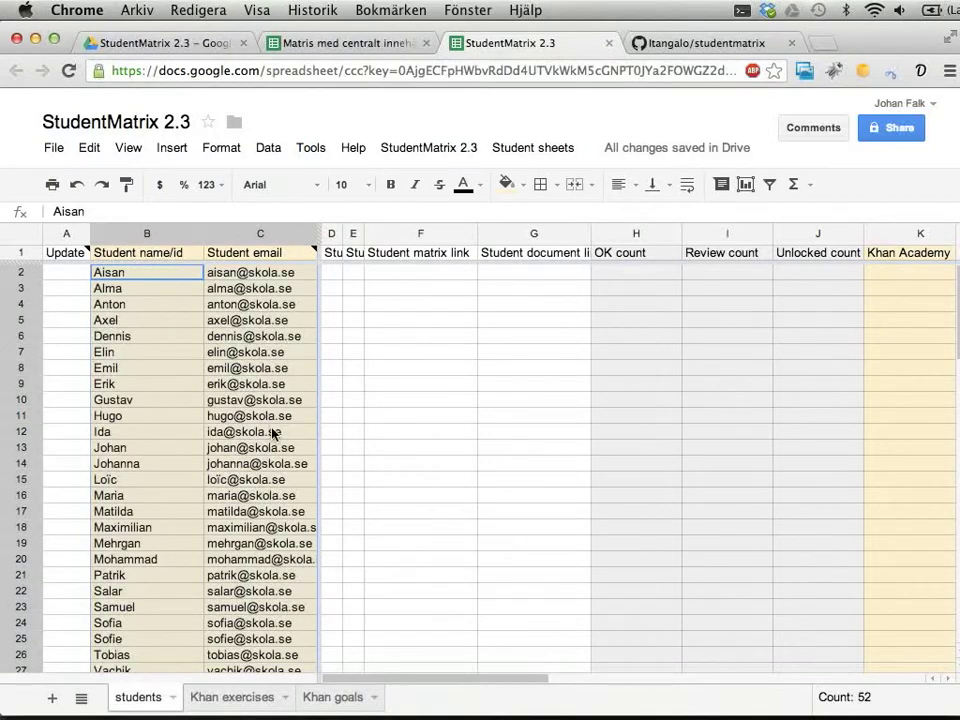
left_click(152, 278)
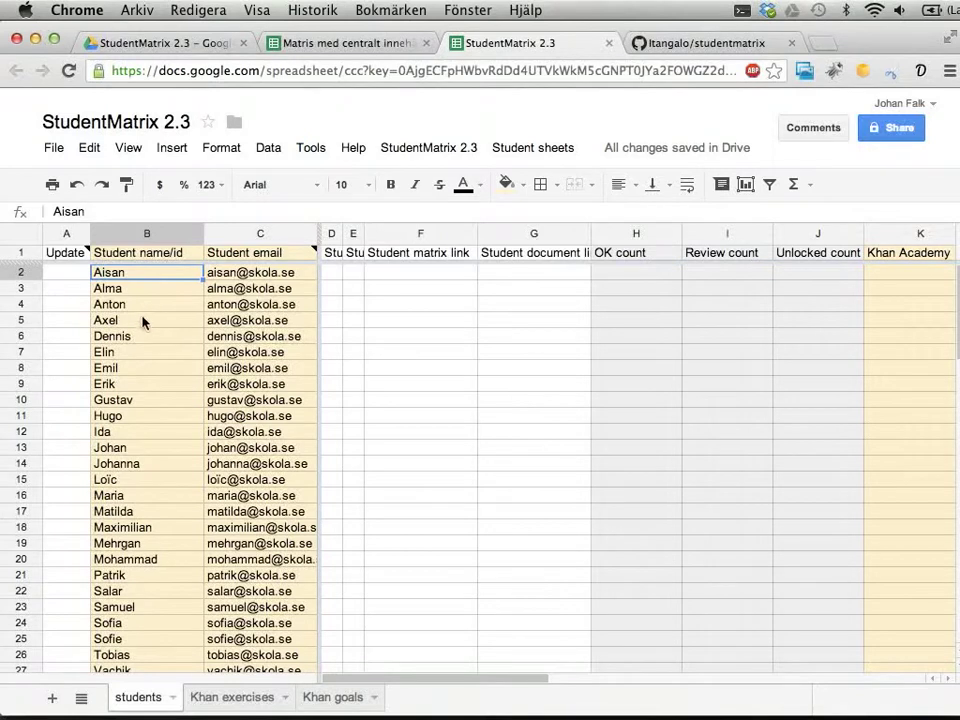
left_click(224, 276)
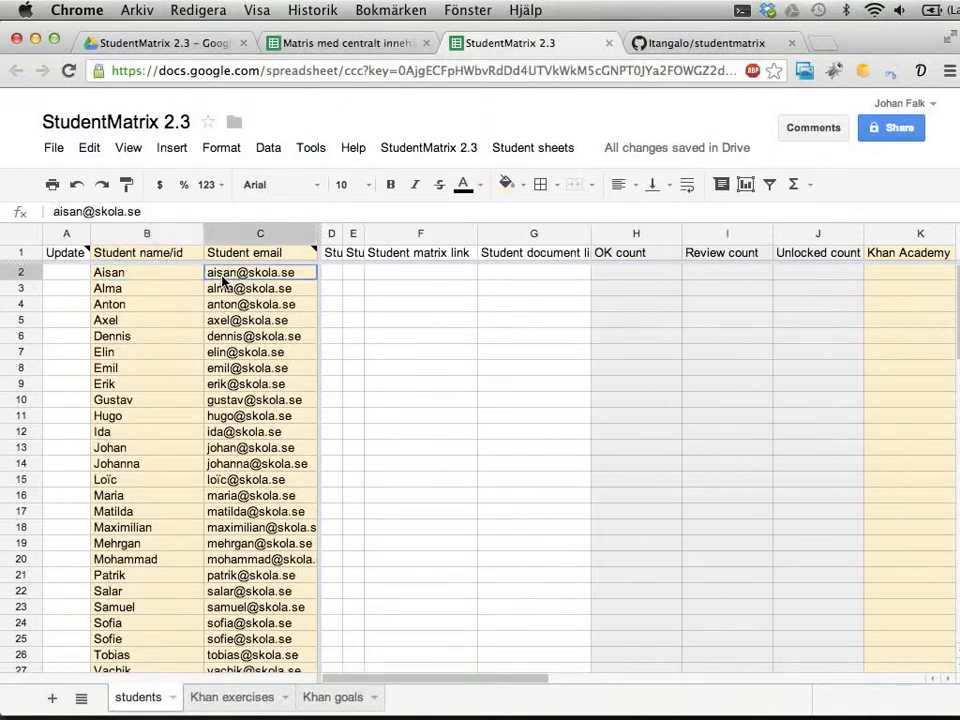
left_click_drag(224, 280, 224, 336)
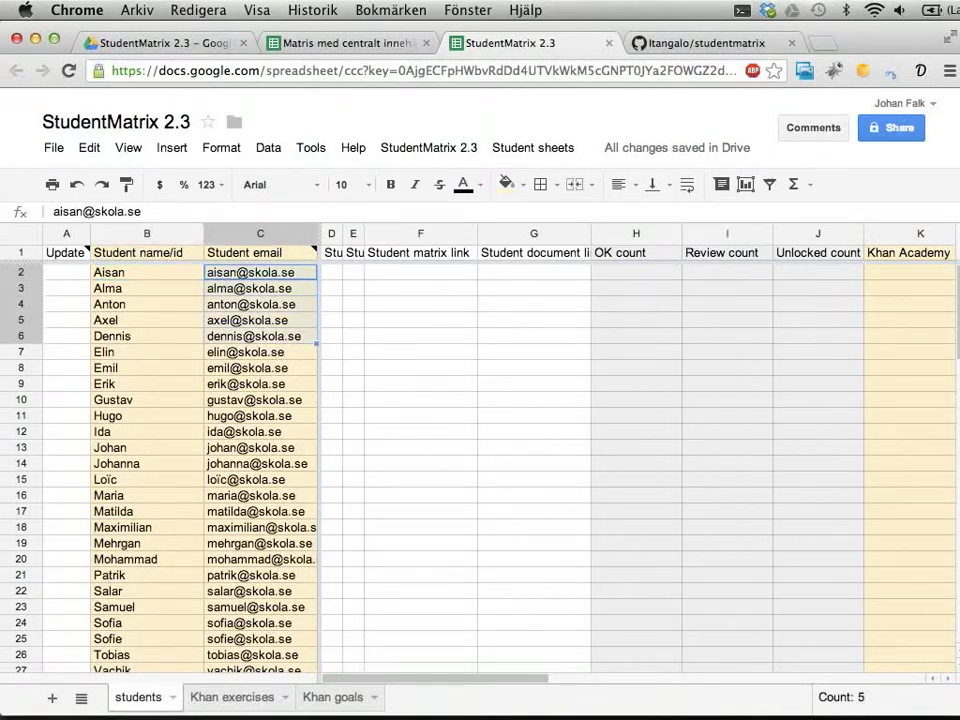
left_click(66, 272)
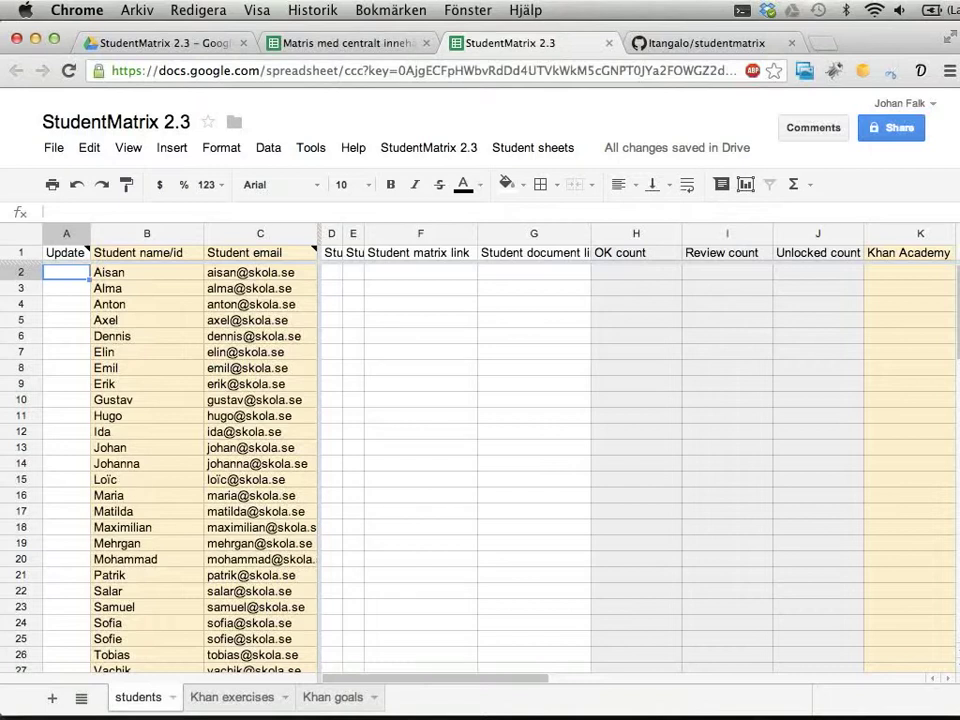
- Examine the matematik 2b matrix spreadsheet and the commands offered by StudentMatrix 2.3 and Student sheets
left_click(340, 44)
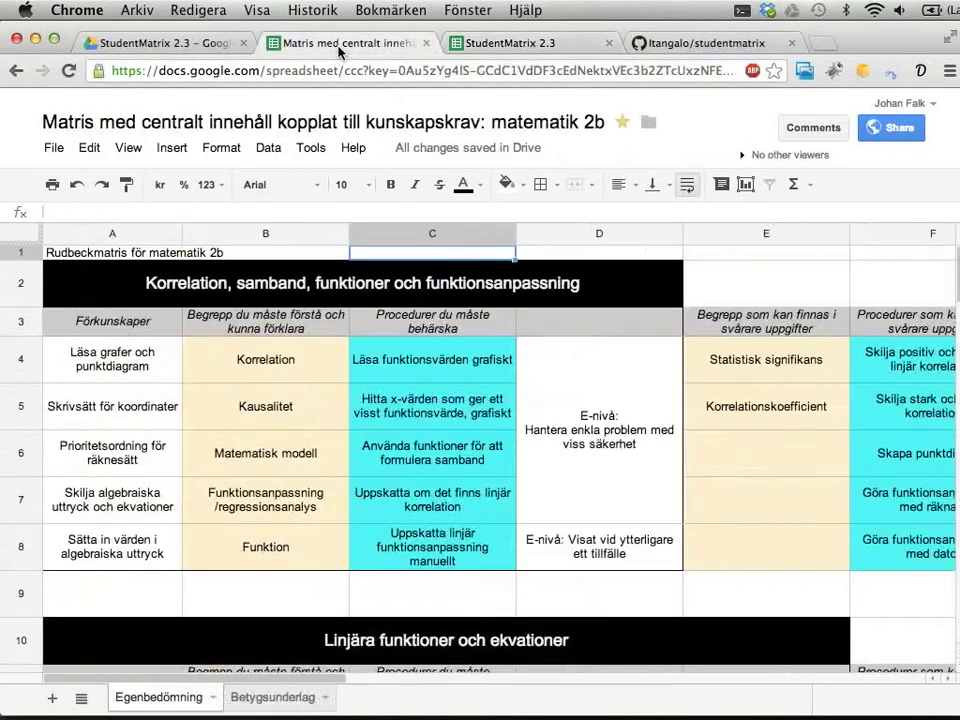
left_click(311, 350)
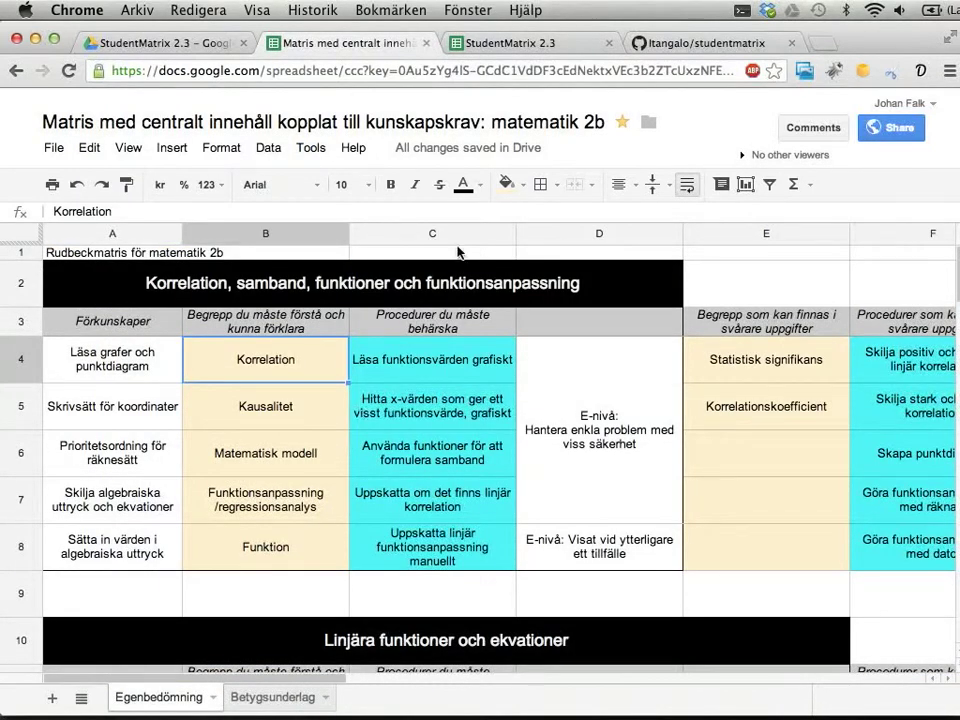
left_click(549, 46)
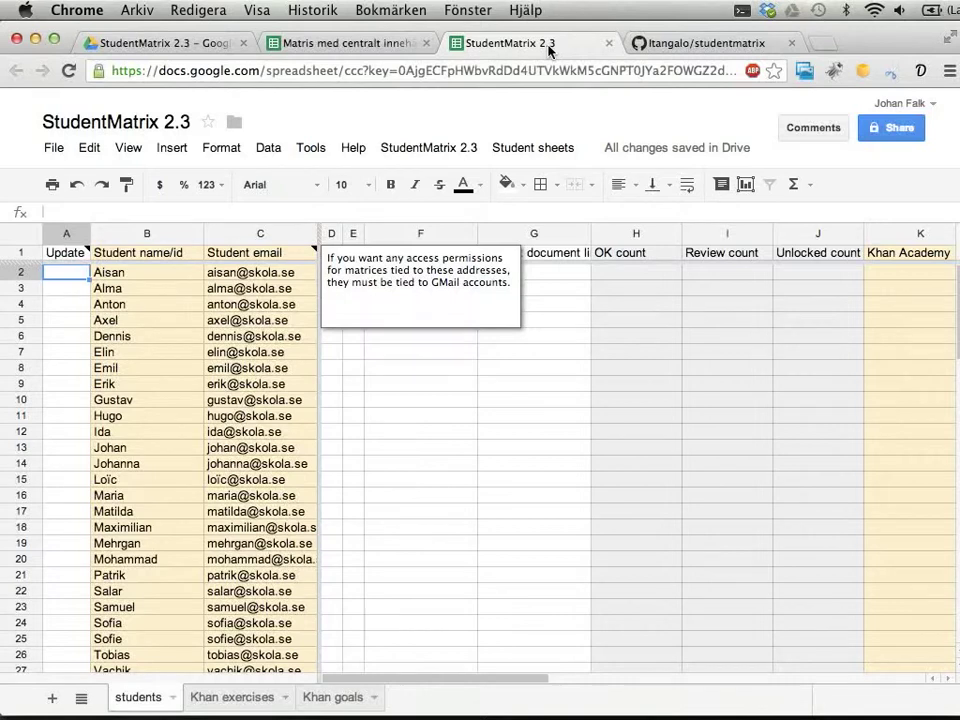
left_click(438, 150)
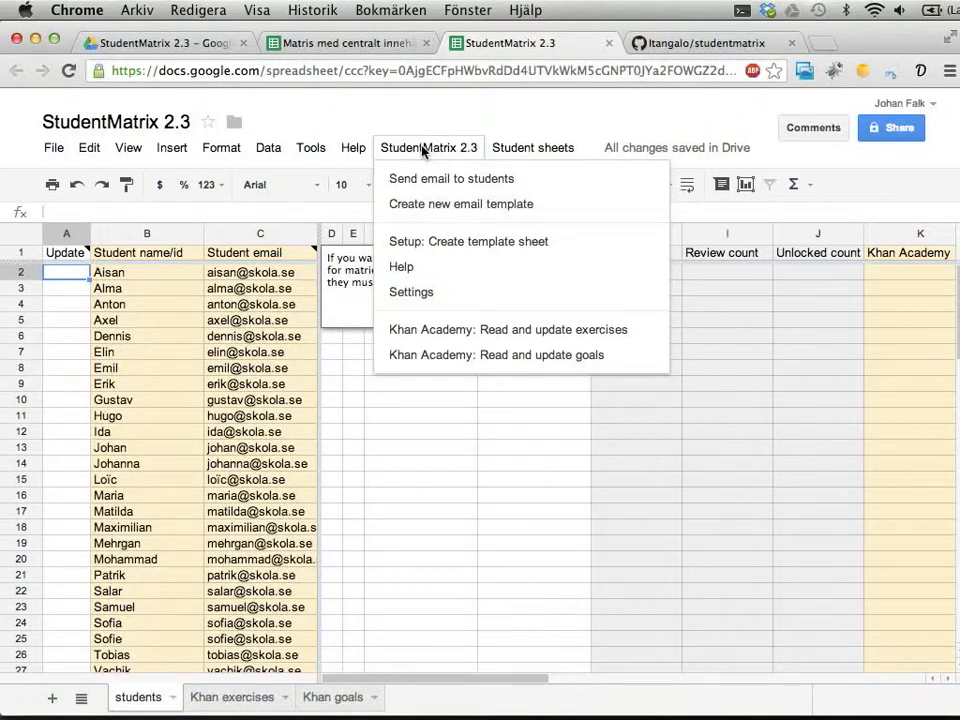
left_click(423, 150)
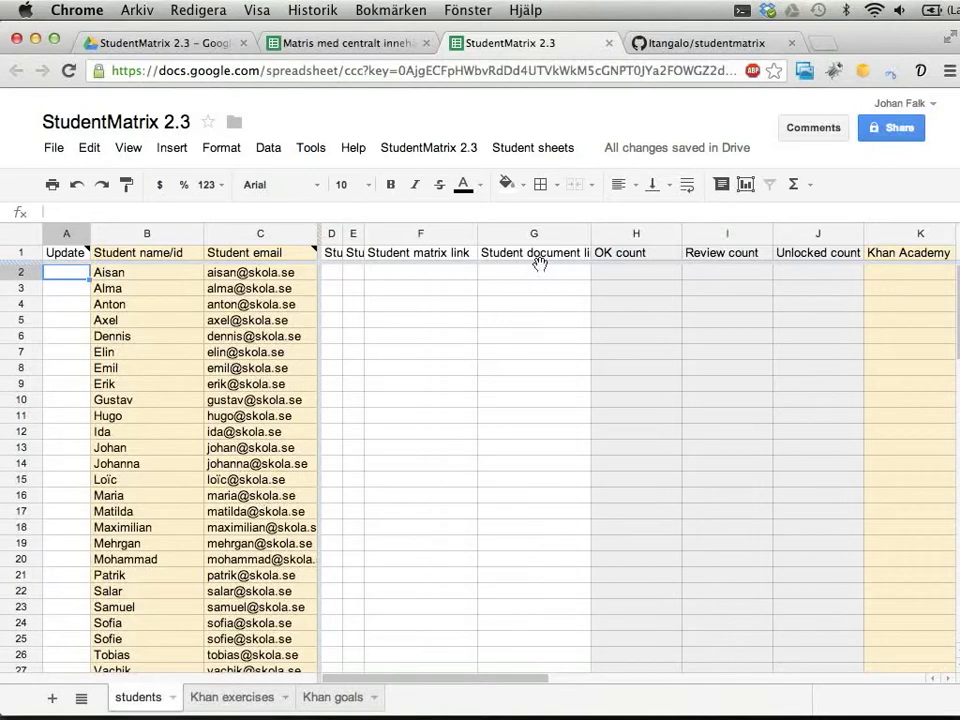
left_click(446, 153)
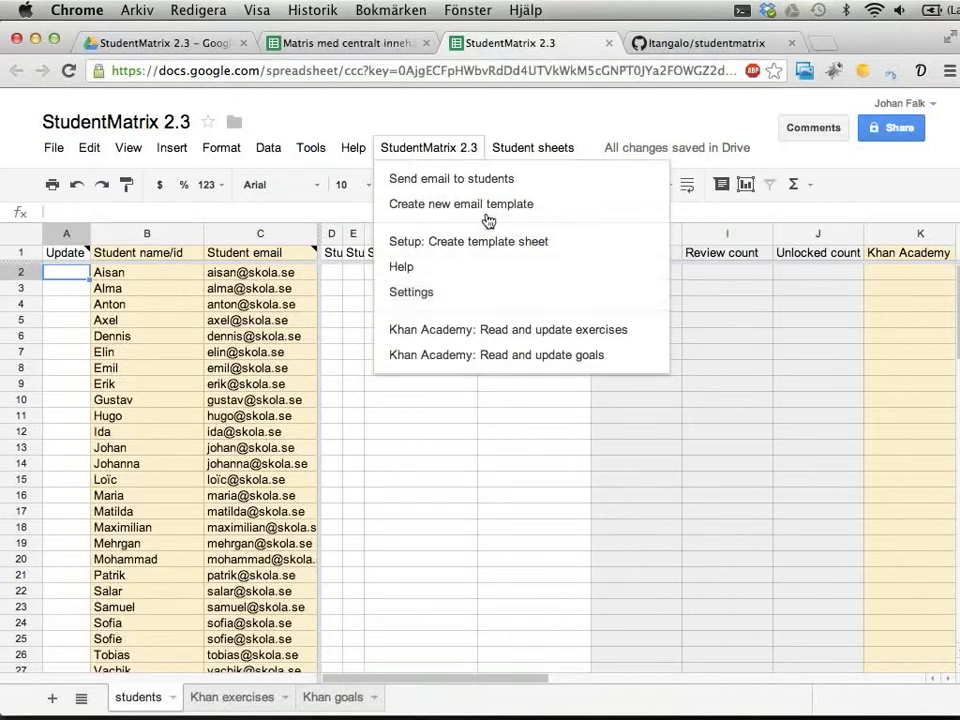
mouse_move(523, 155)
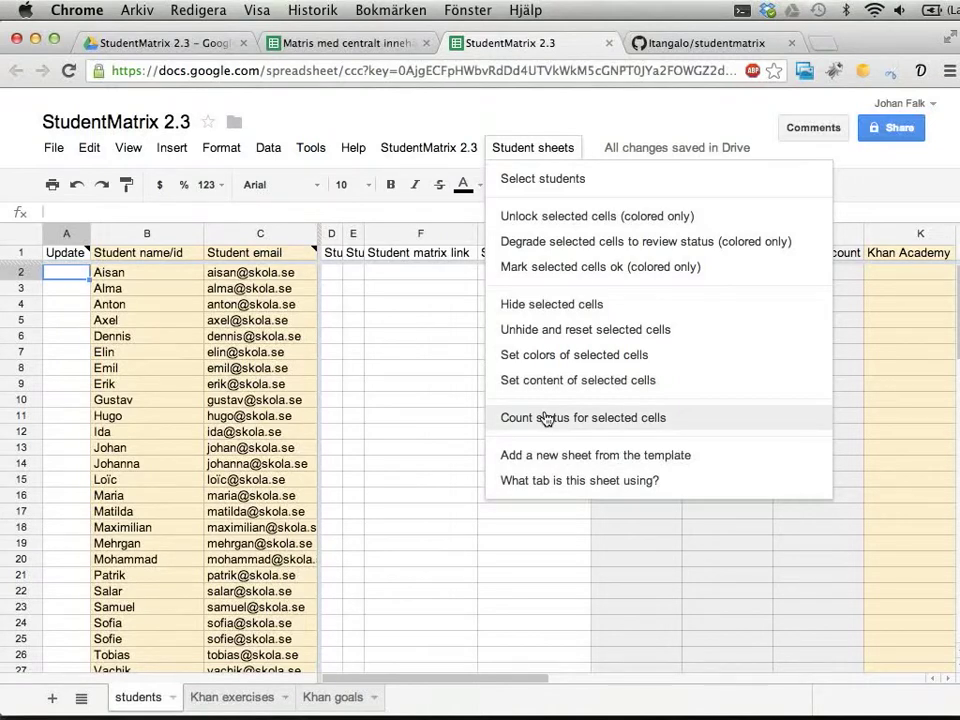
mouse_move(430, 152)
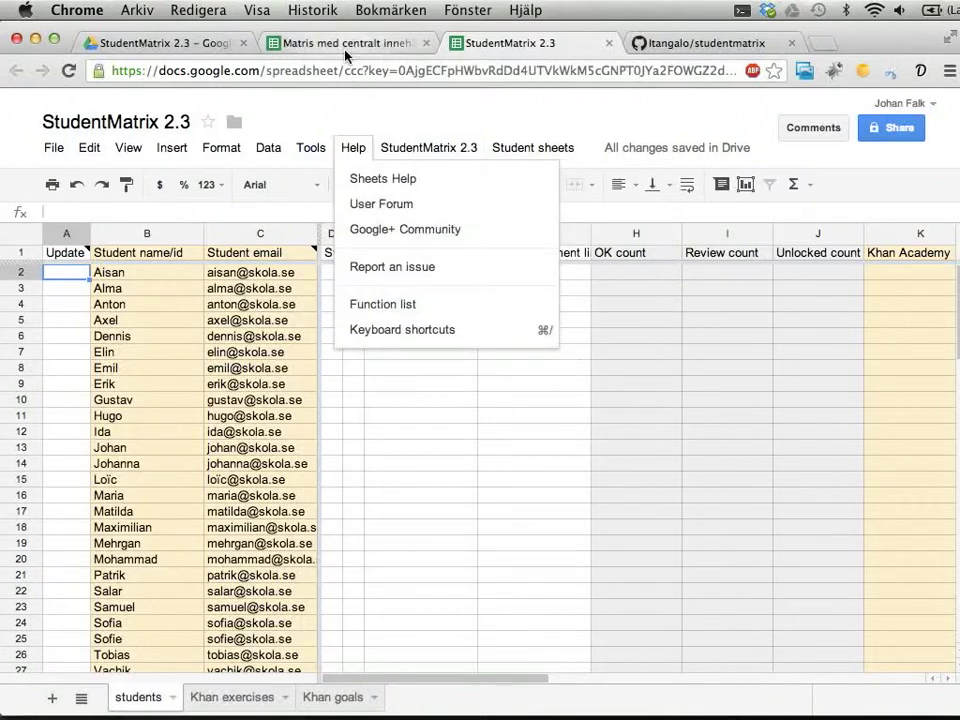
left_click(290, 43)
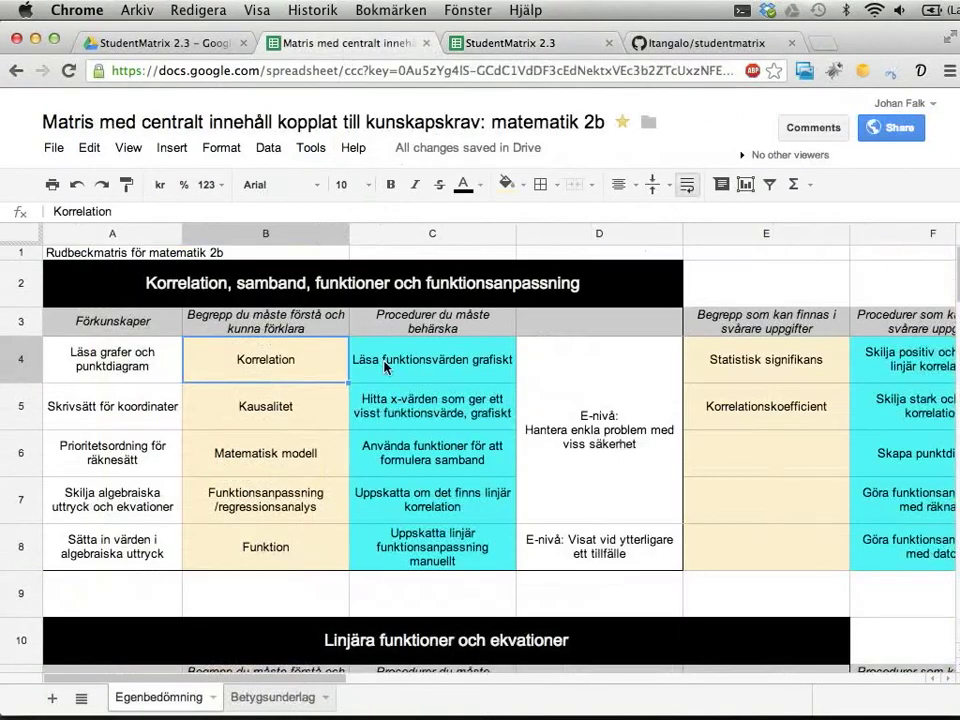
left_click(497, 44)
- Run the StudentMatrix setup command for creating a template sheet and authorize the script's access to the requested services
left_click(415, 150)
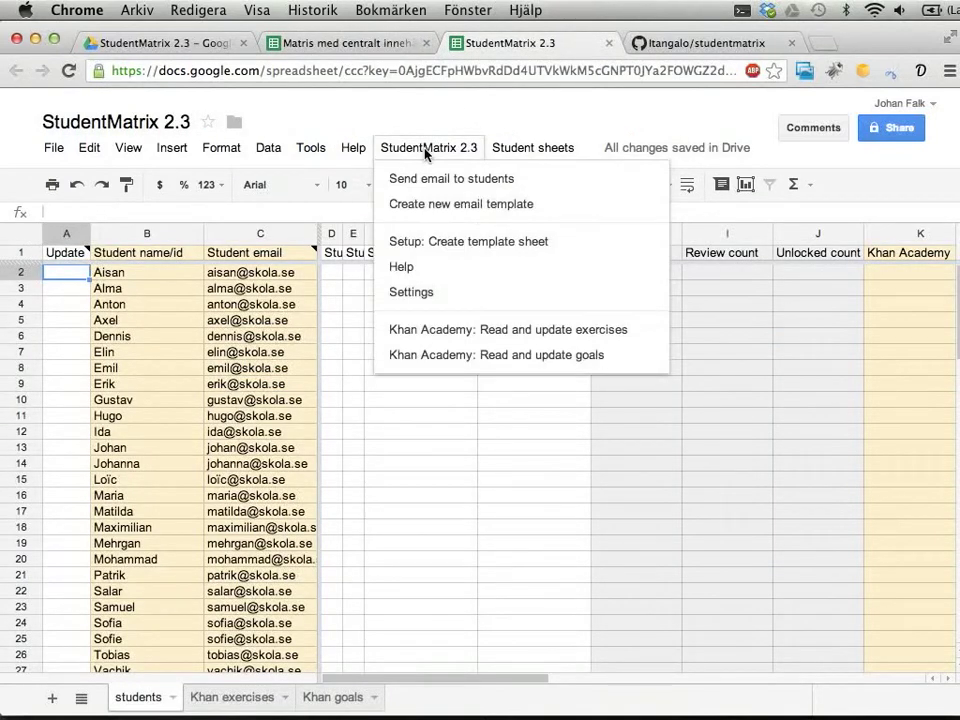
left_click(449, 252)
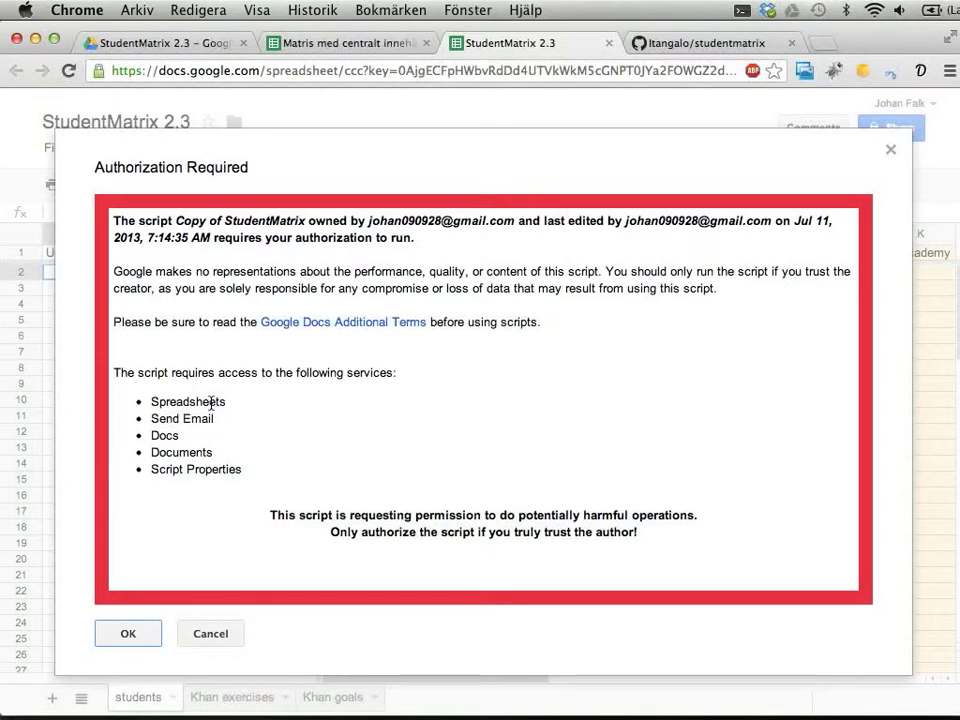
left_click_drag(146, 401, 184, 466)
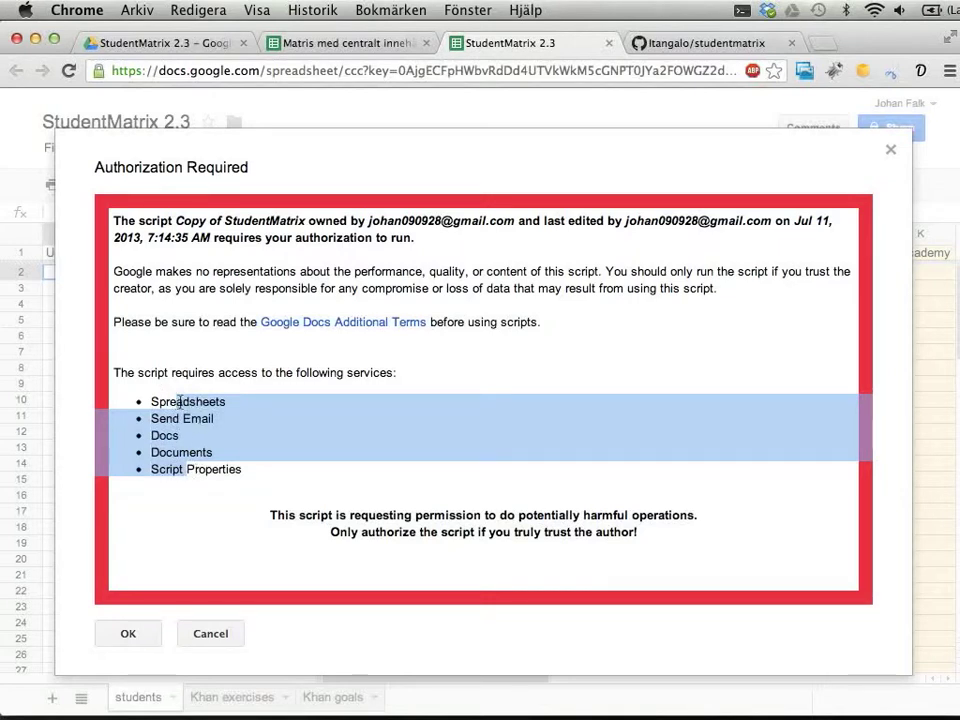
left_click(127, 634)
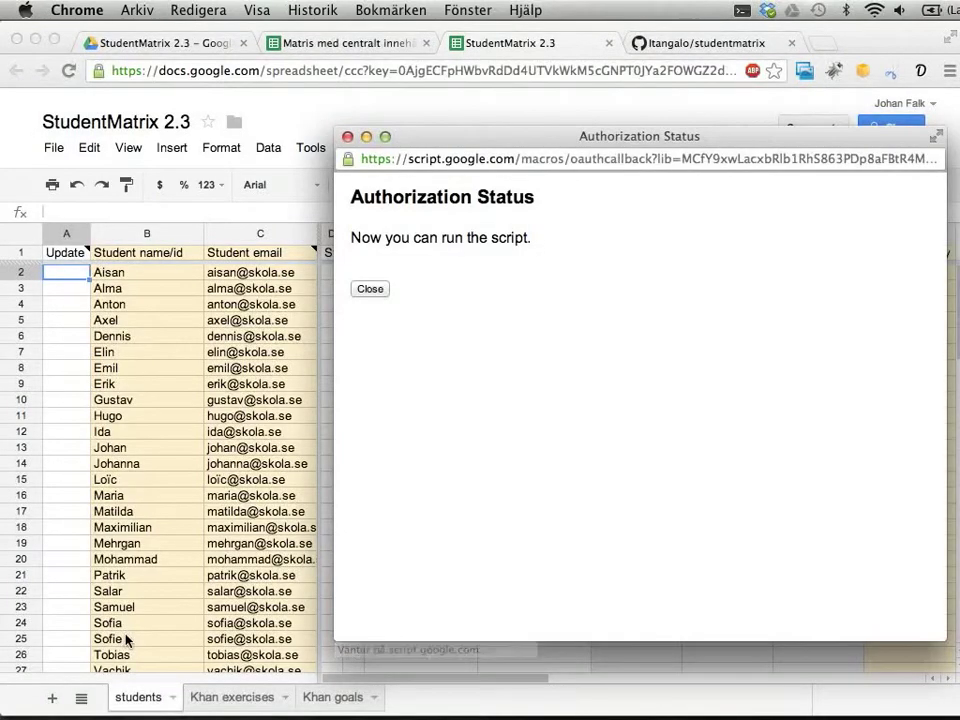
- Close the authorization notice, rerun the setup command for creating a template sheet, and name the template spreadsheet Tillfällig mall
left_click(371, 289)
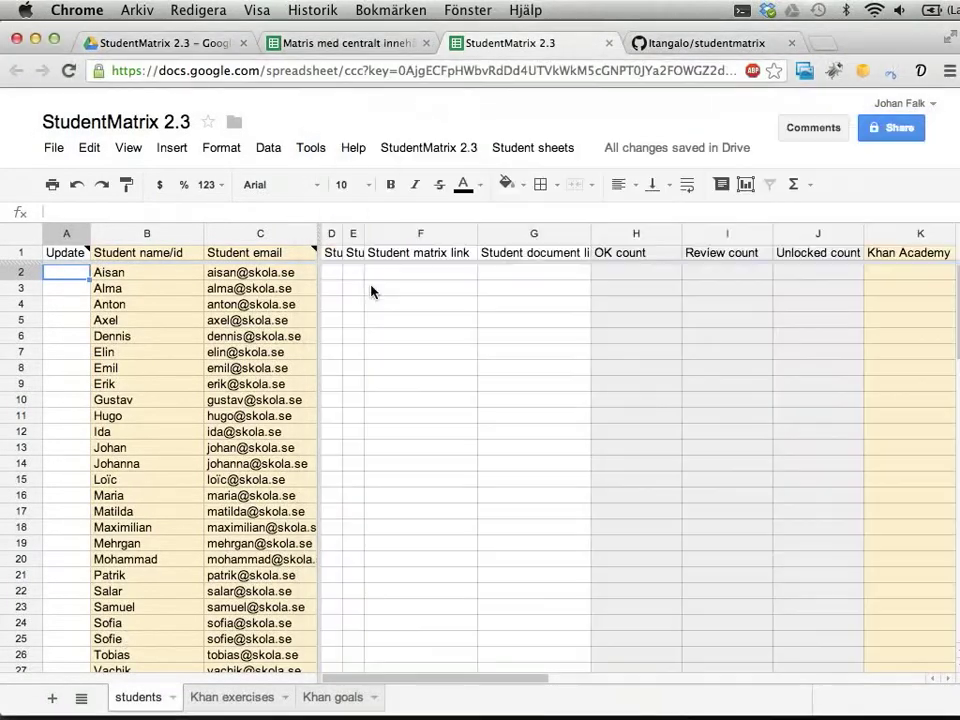
left_click(429, 147)
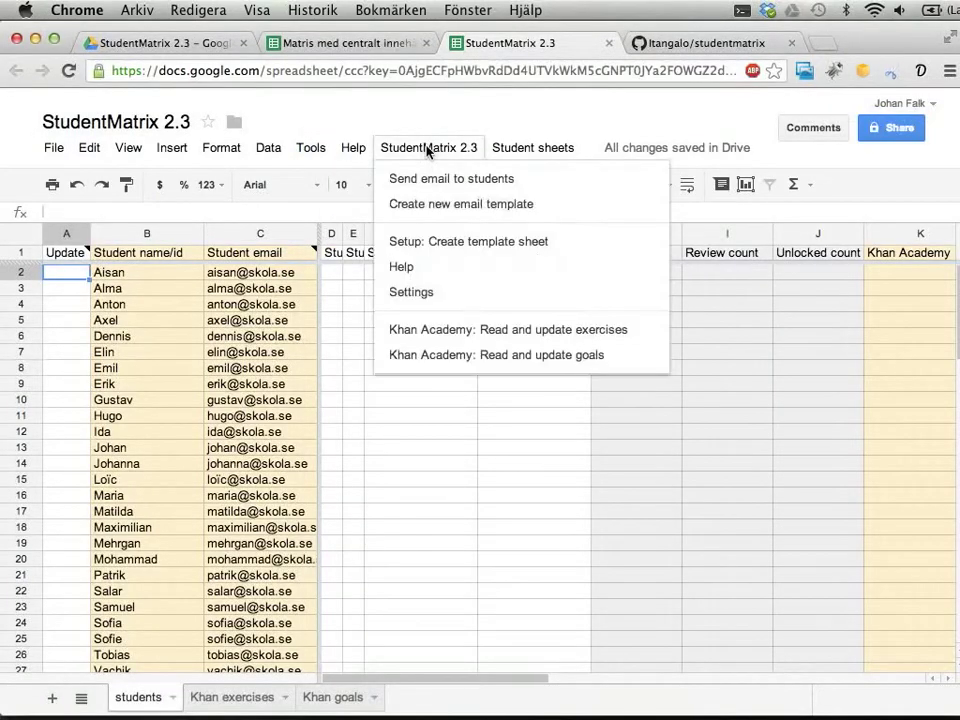
left_click(463, 246)
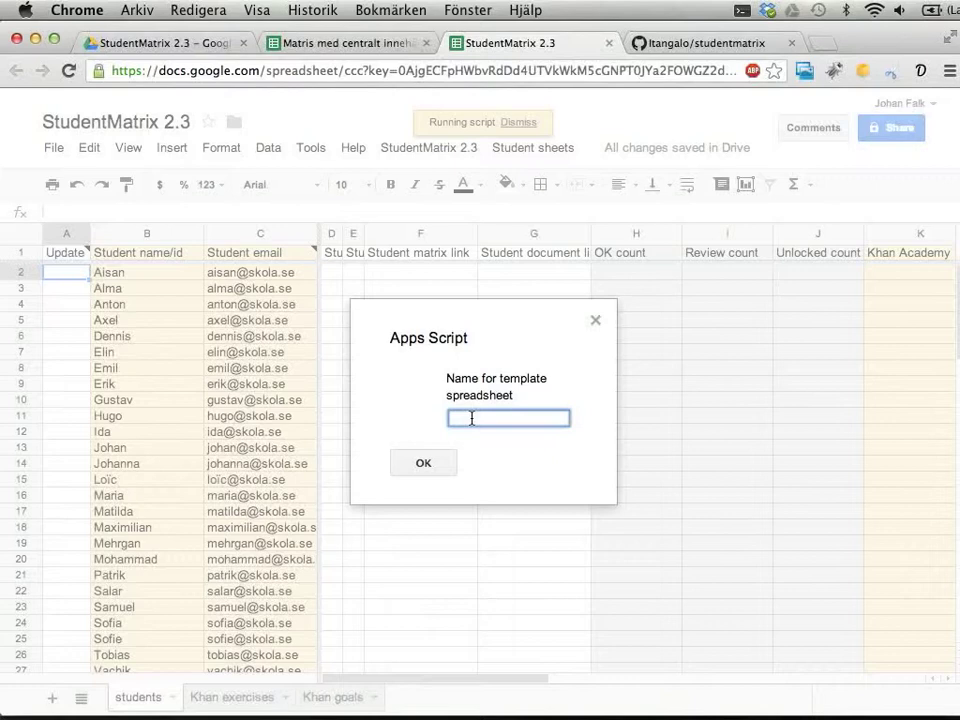
type("Tillfällig ma")
type("t")
left_click(361, 47)
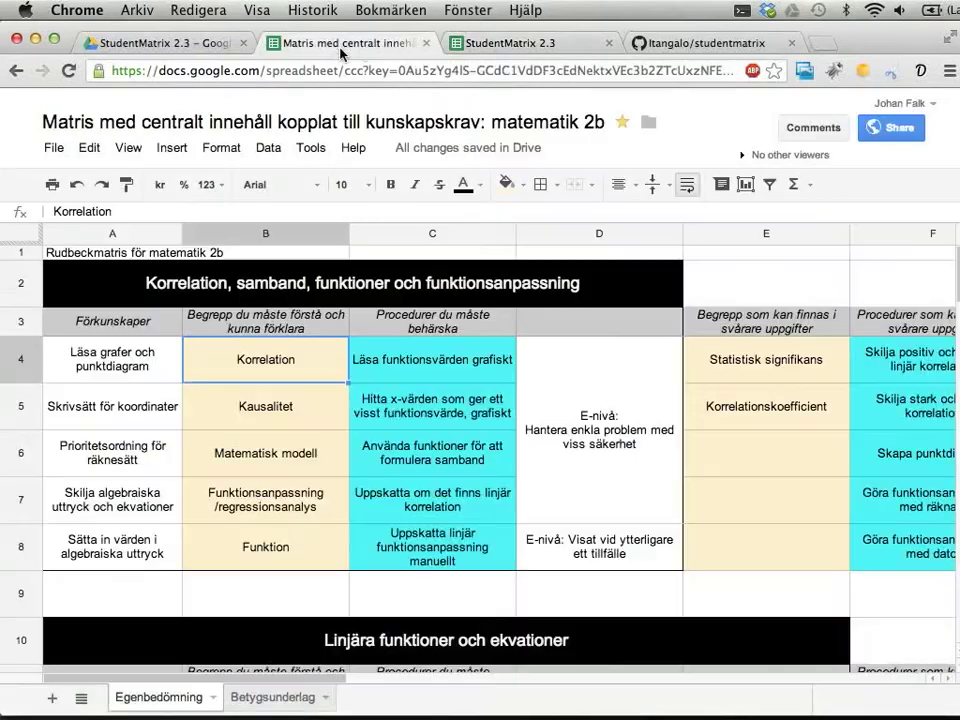
key("ctrl+Tab")
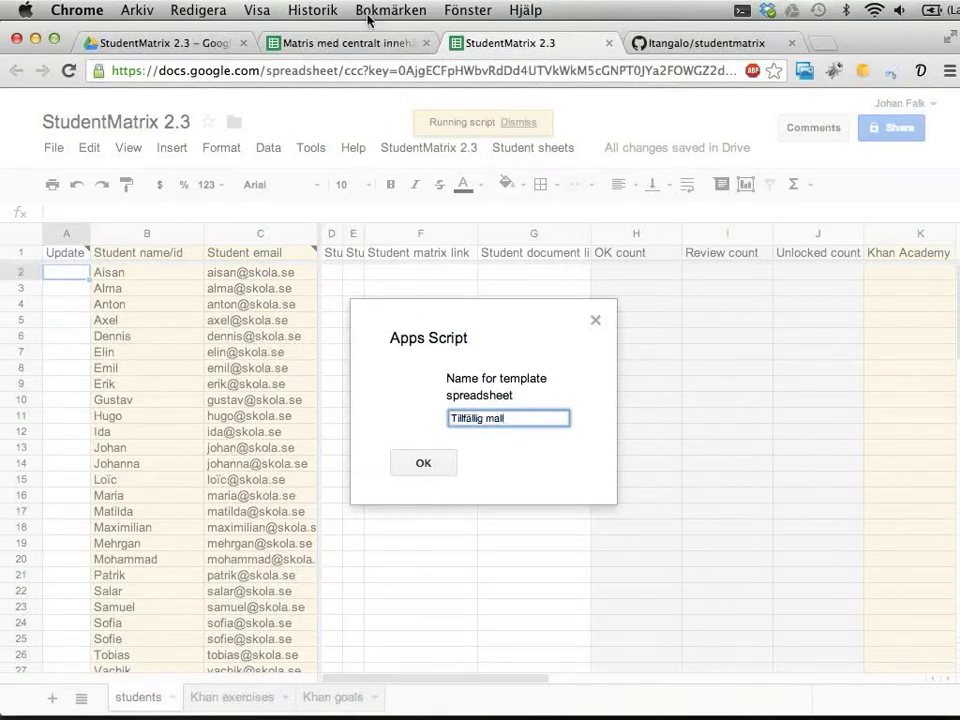
left_click(348, 43)
left_click(490, 43)
left_click(421, 464)
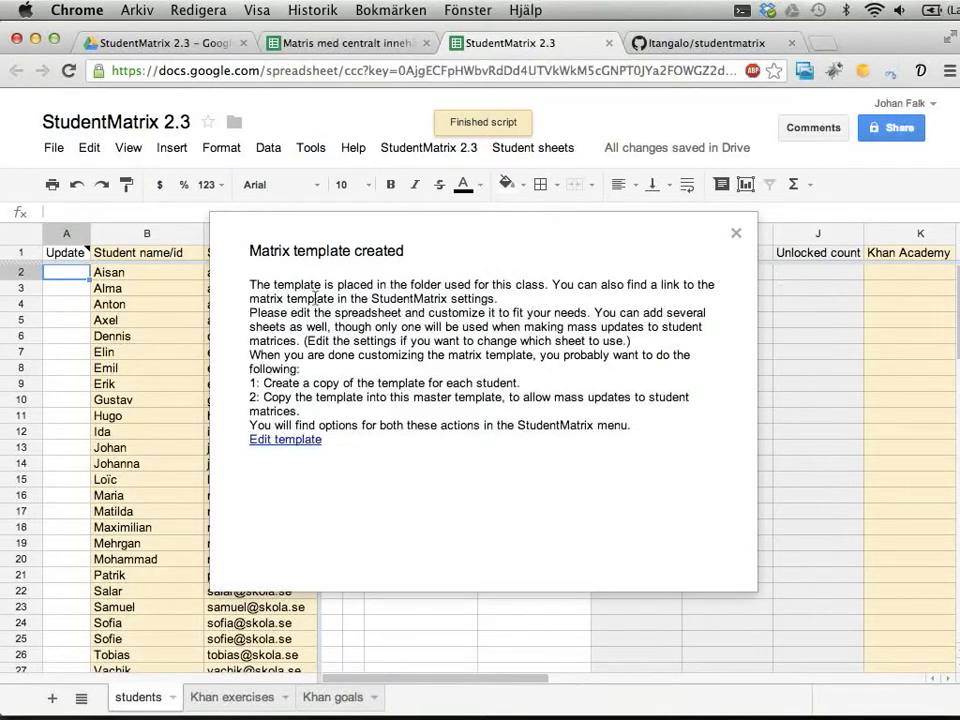
- Open the new template for editing from the creation notice and check its file in the StudentMatrix 2.3 Drive folder
left_click_drag(311, 284, 388, 424)
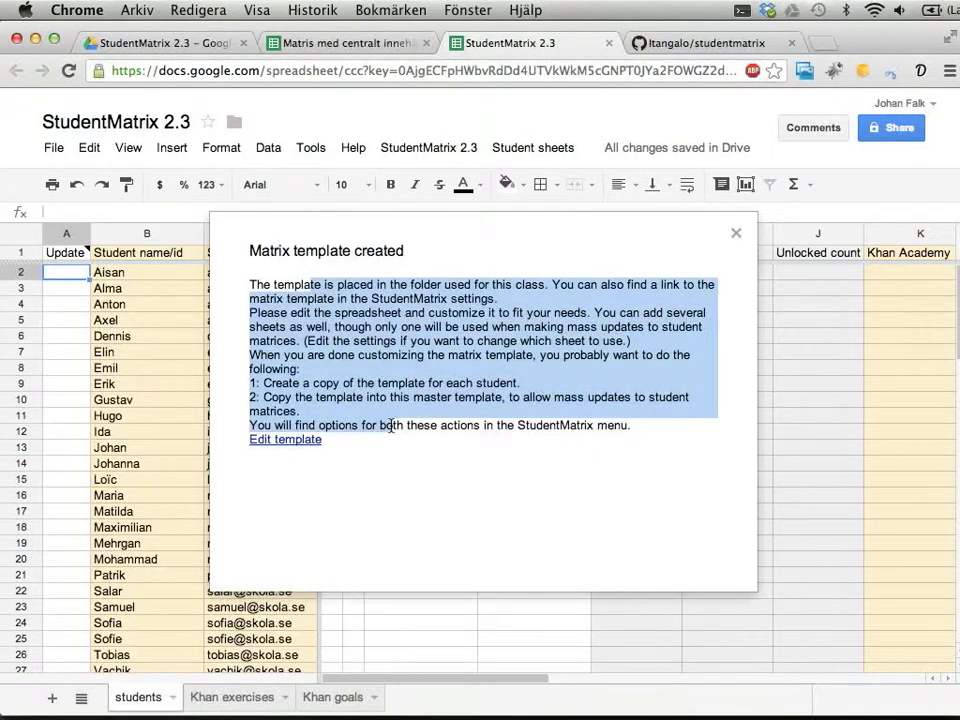
left_click(424, 422)
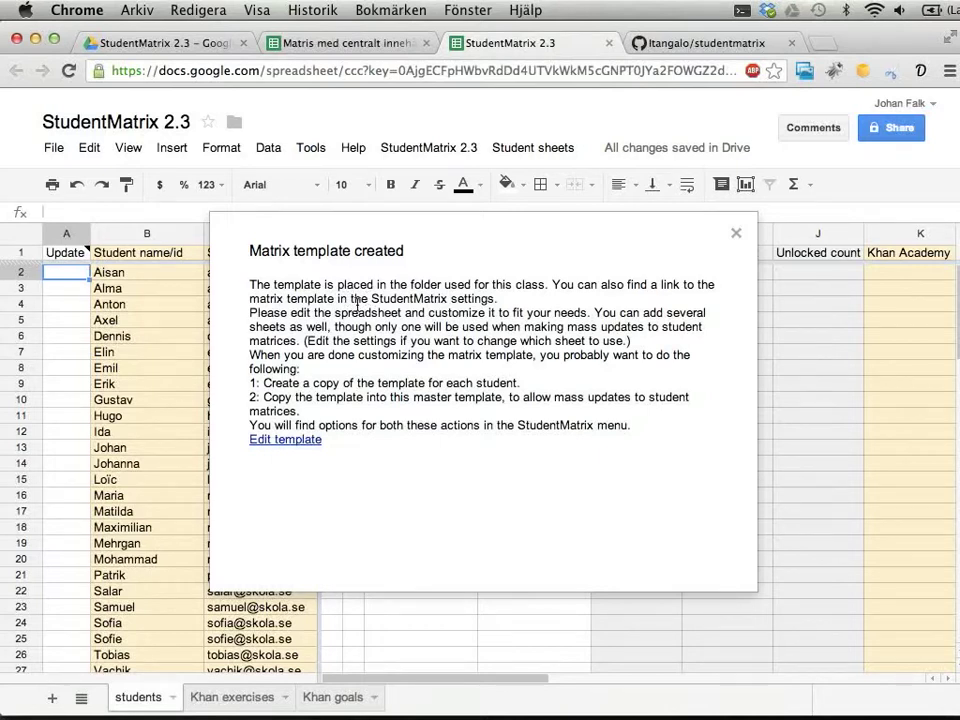
left_click(281, 446)
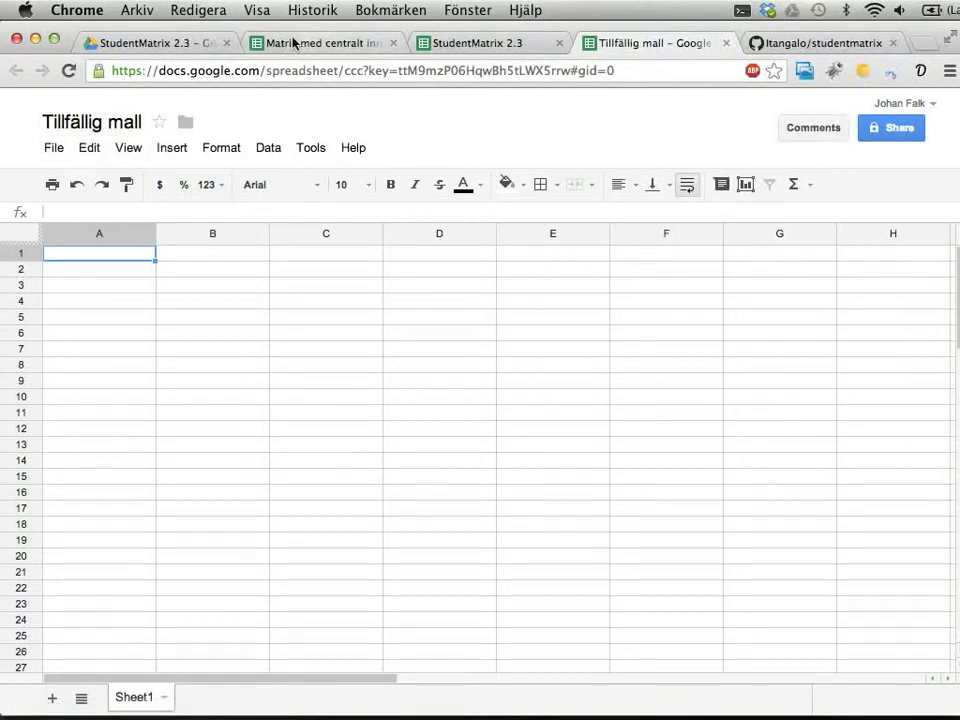
left_click(163, 44)
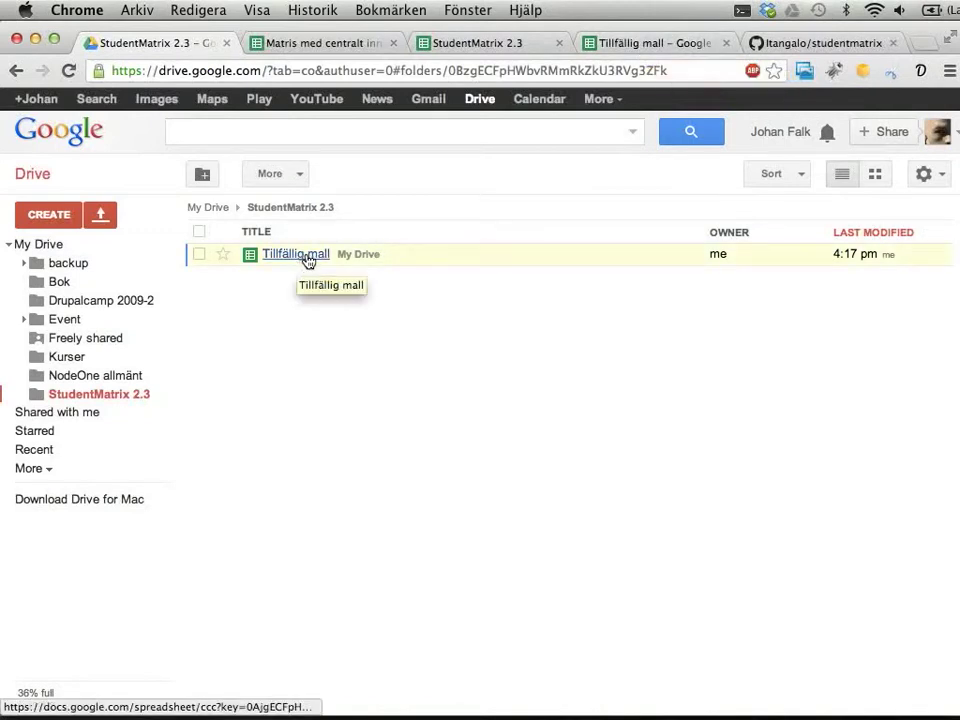
left_click(636, 46)
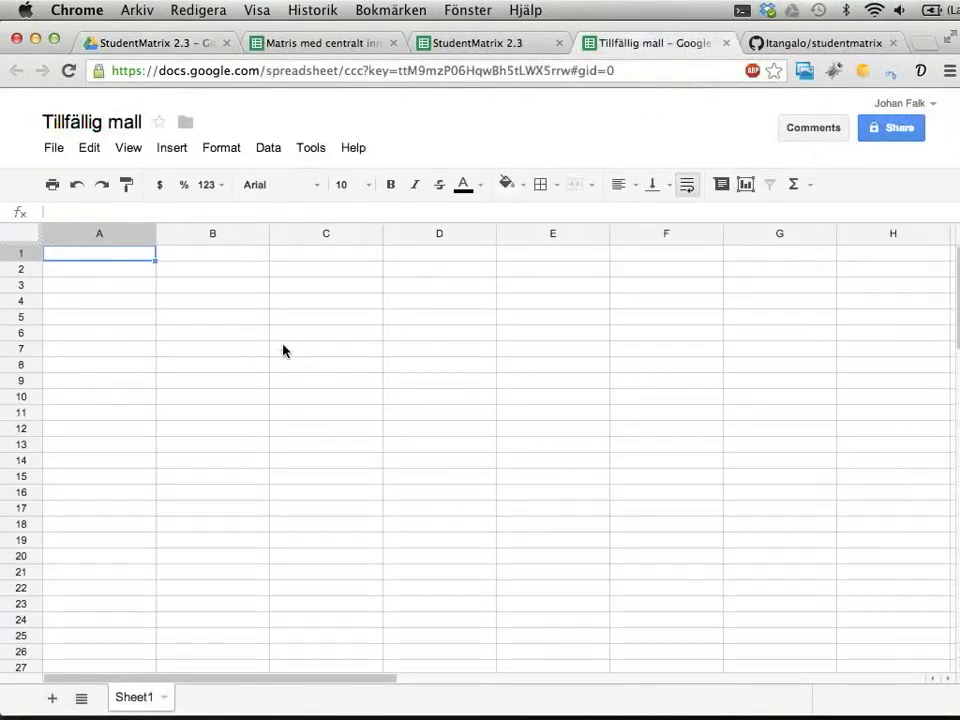
- Enter the sample texts awefaw in C5 and af33 in B9 of the Tillfällig mall sheet
left_click(302, 318)
type("awefaw")
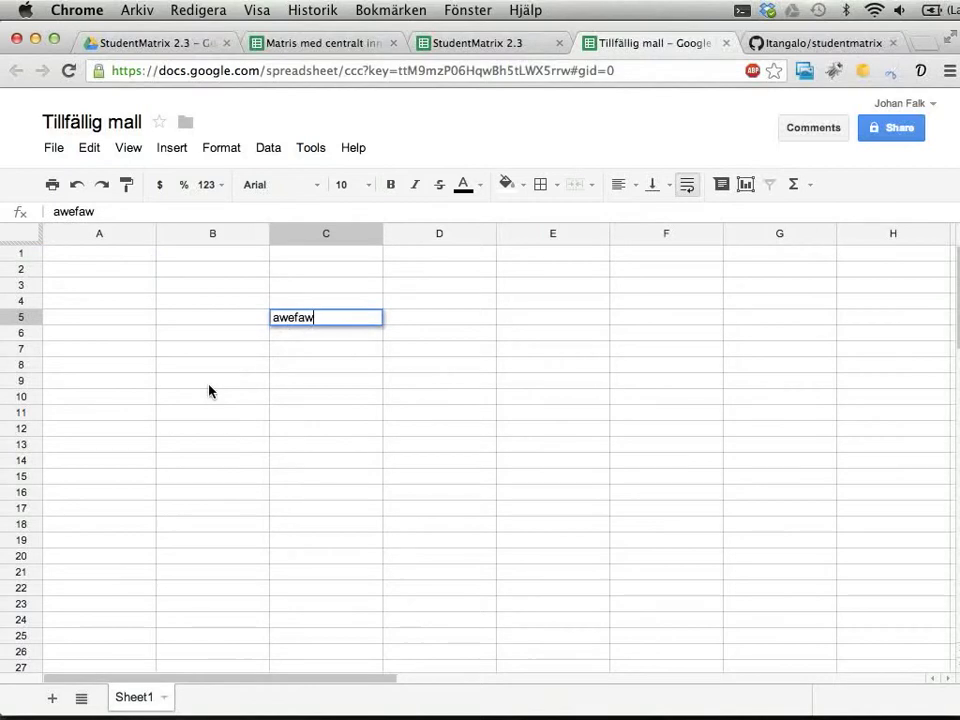
left_click(212, 381)
type("af33")
left_click(344, 396)
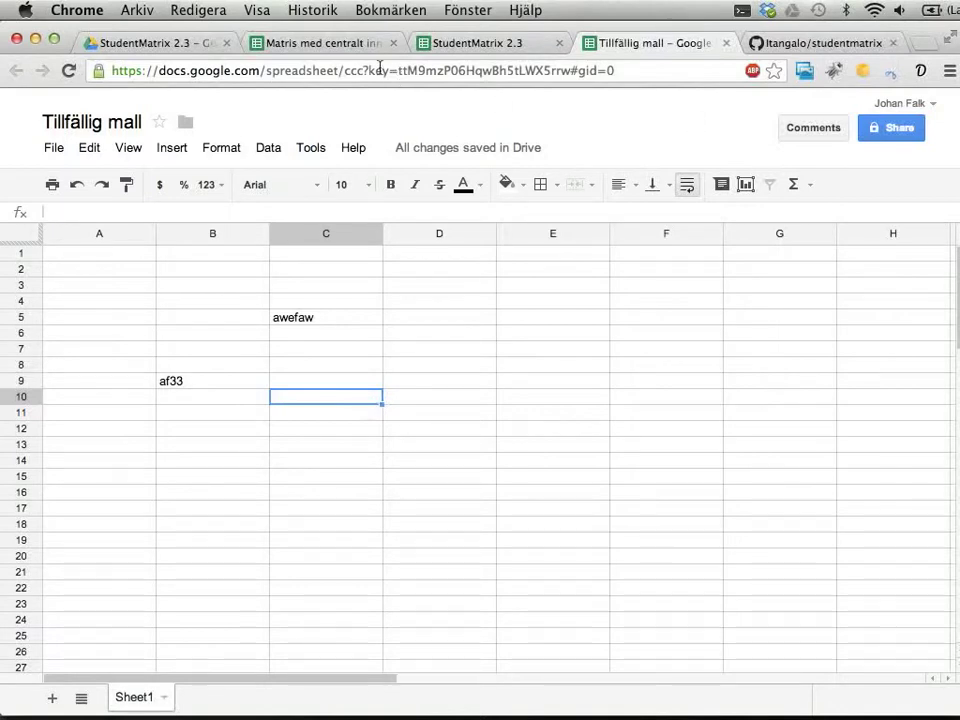
- Copy the range A1:D8 from the matematik 2b matrix and paste it into Tillfällig mall starting at A1
left_click(268, 40)
left_click_drag(176, 254, 600, 562)
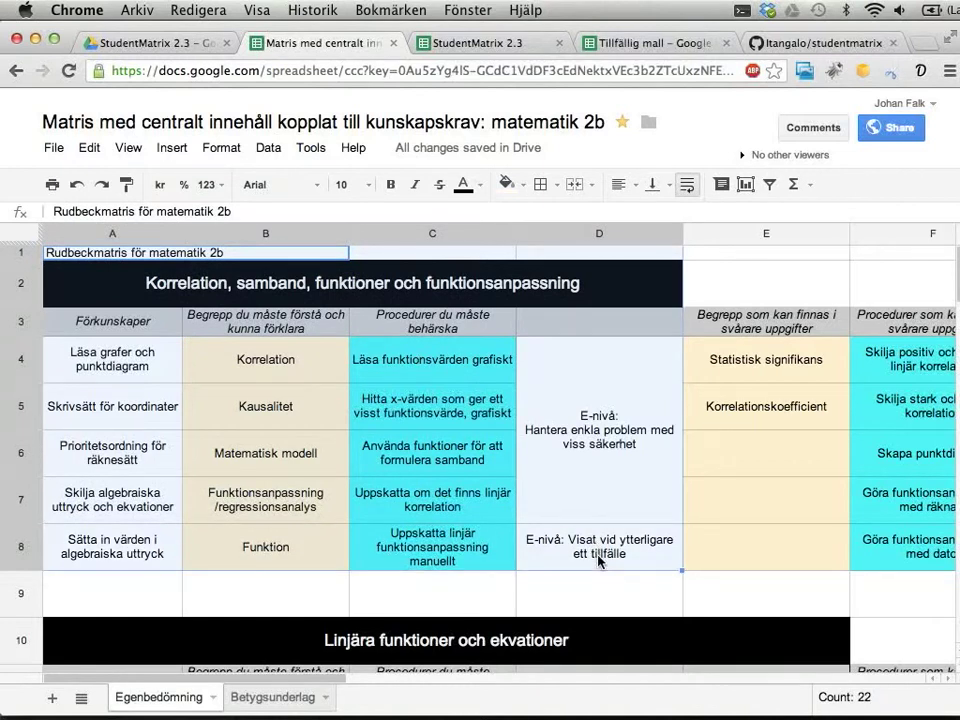
key("super+c")
left_click(632, 45)
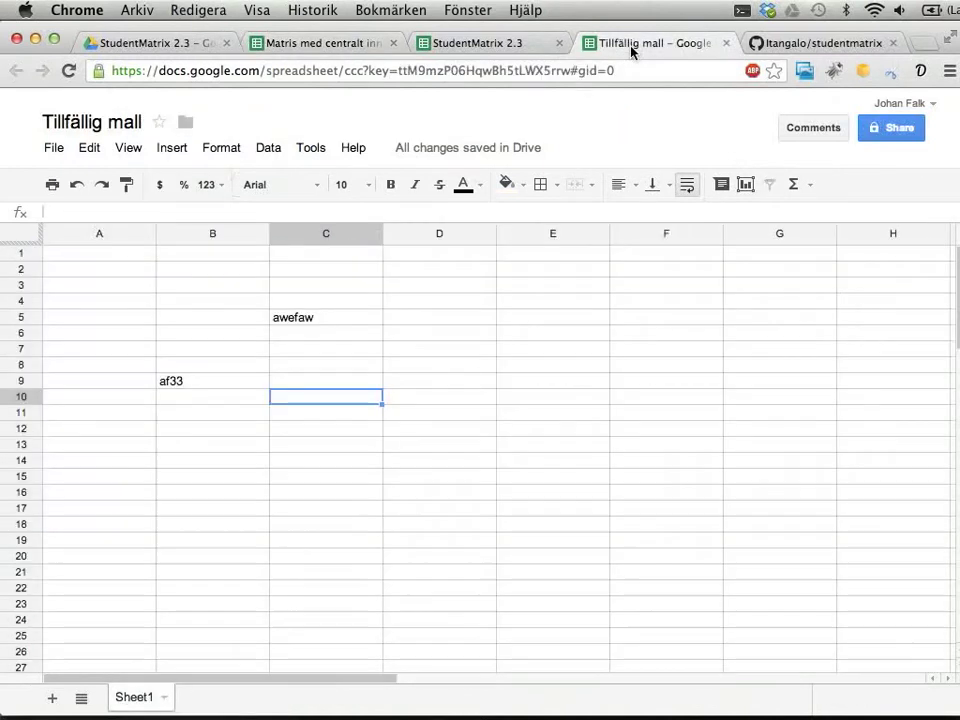
left_click(75, 253)
key("super+v")
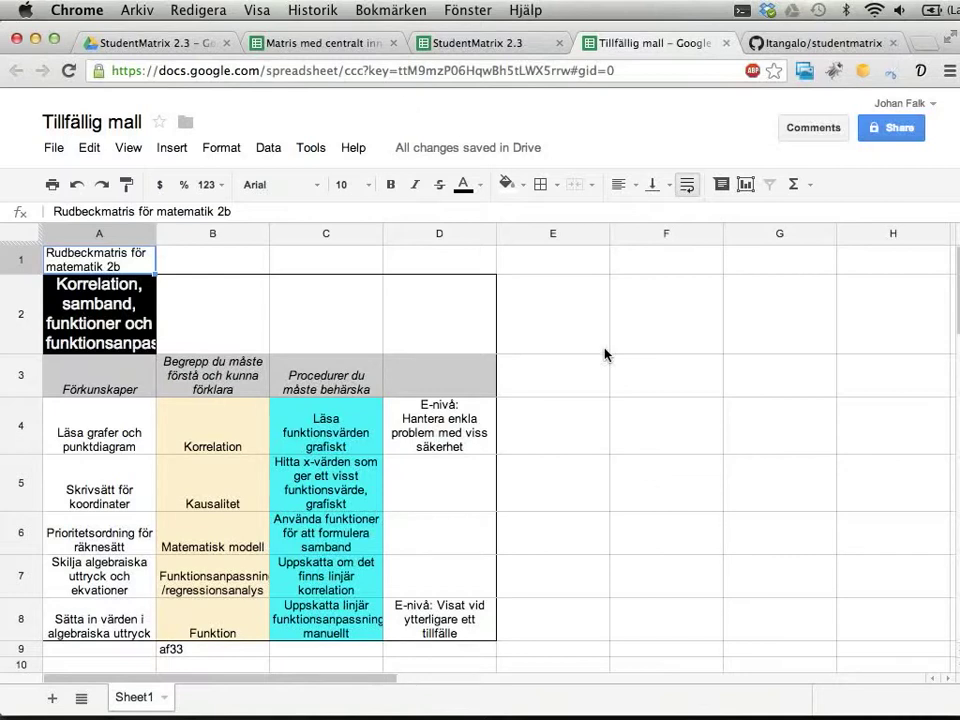
- Examine the remaining columns and sections of the matematik 2b matrix, and return to Tillfällig mall
left_click(345, 43)
scroll(493, 358, "right", 5)
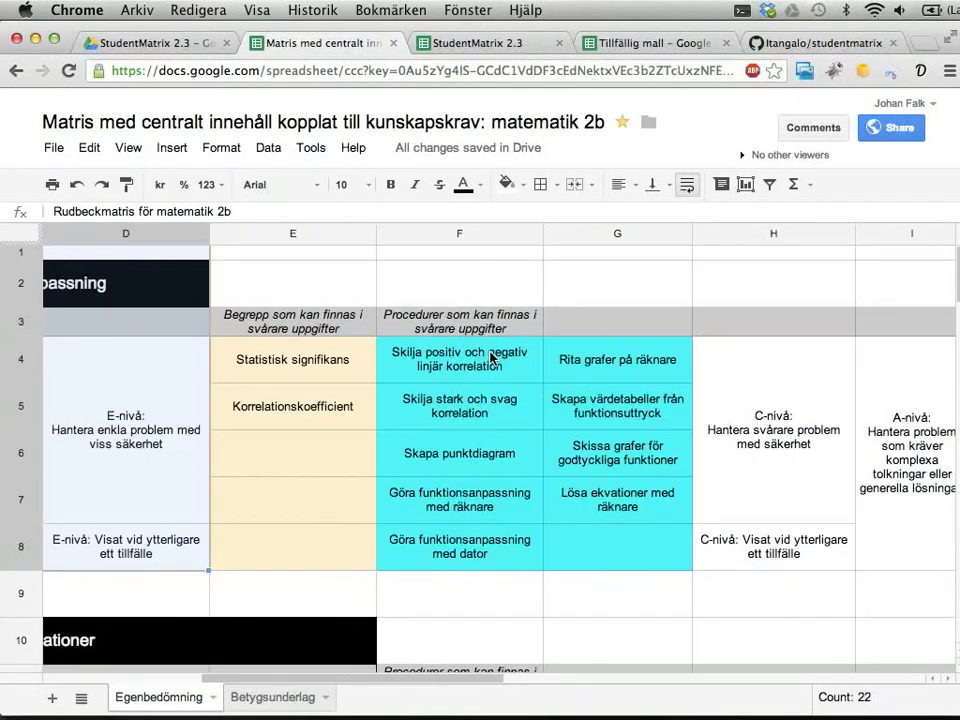
scroll(491, 357, "left", 5)
scroll(491, 357, "down", 10)
scroll(491, 357, "up", 10)
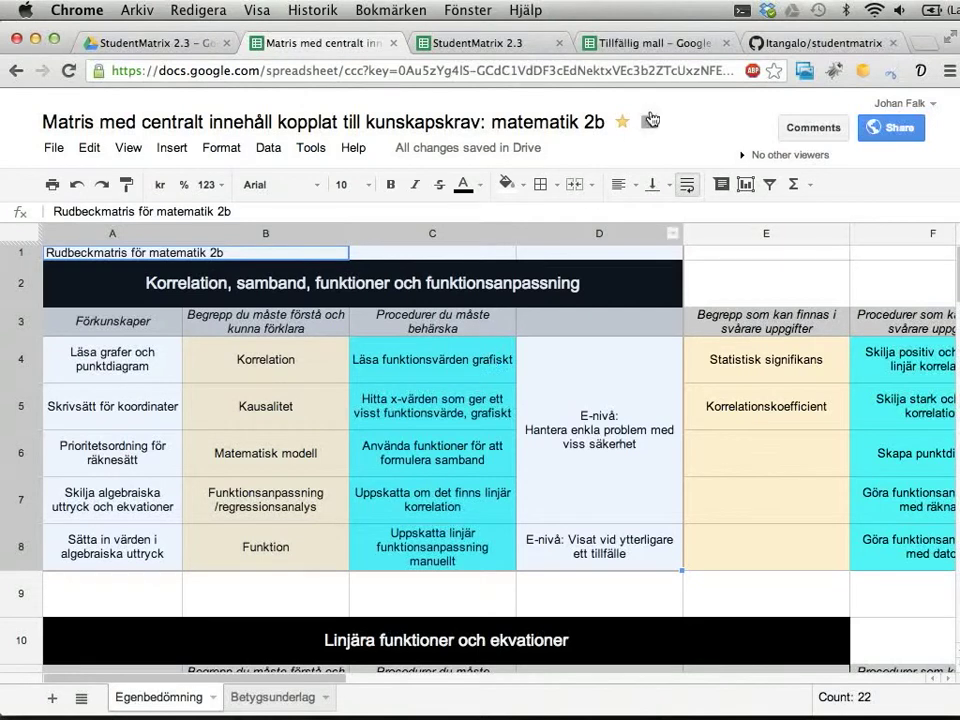
key("super+4")
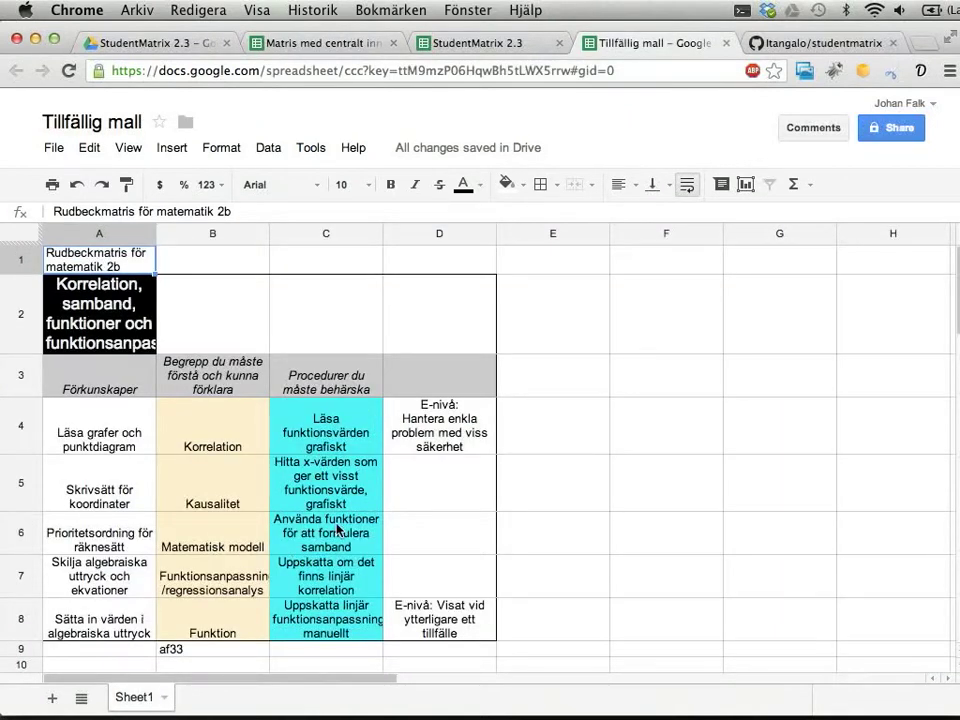
- Close the Tillfällig mall and GitHub pages and dismiss the template creation notice in StudentMatrix 2.3
left_click(731, 47)
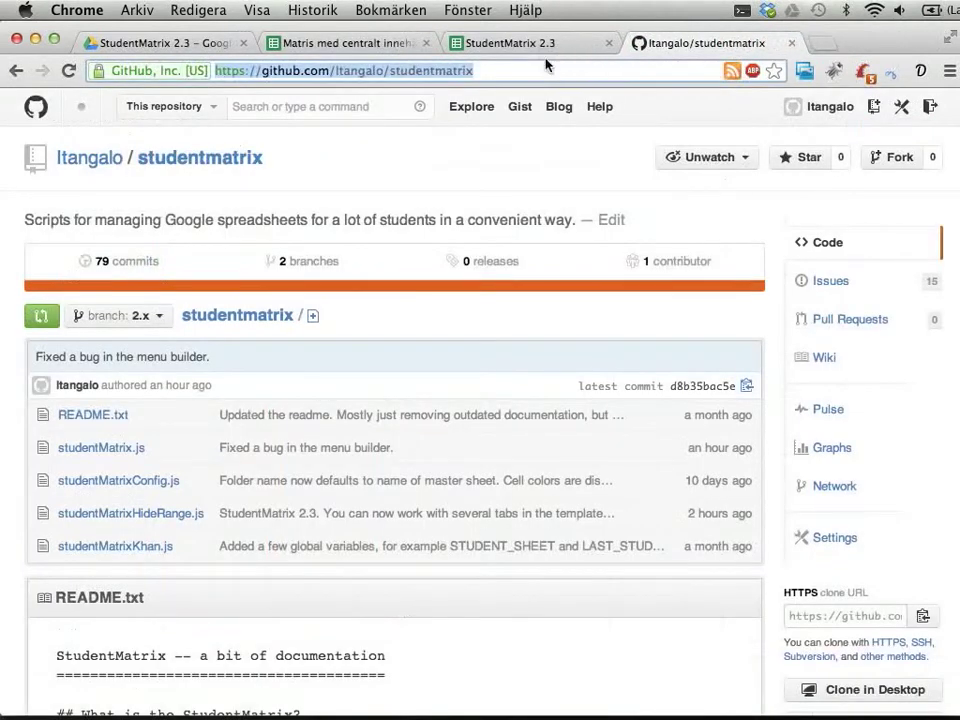
left_click(791, 43)
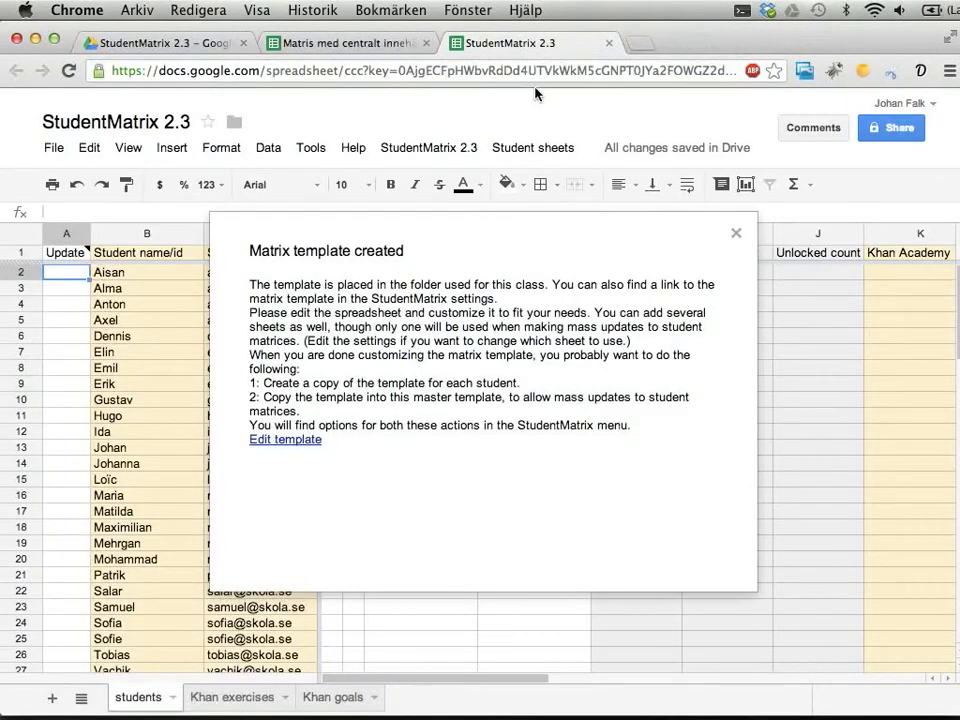
left_click(736, 234)
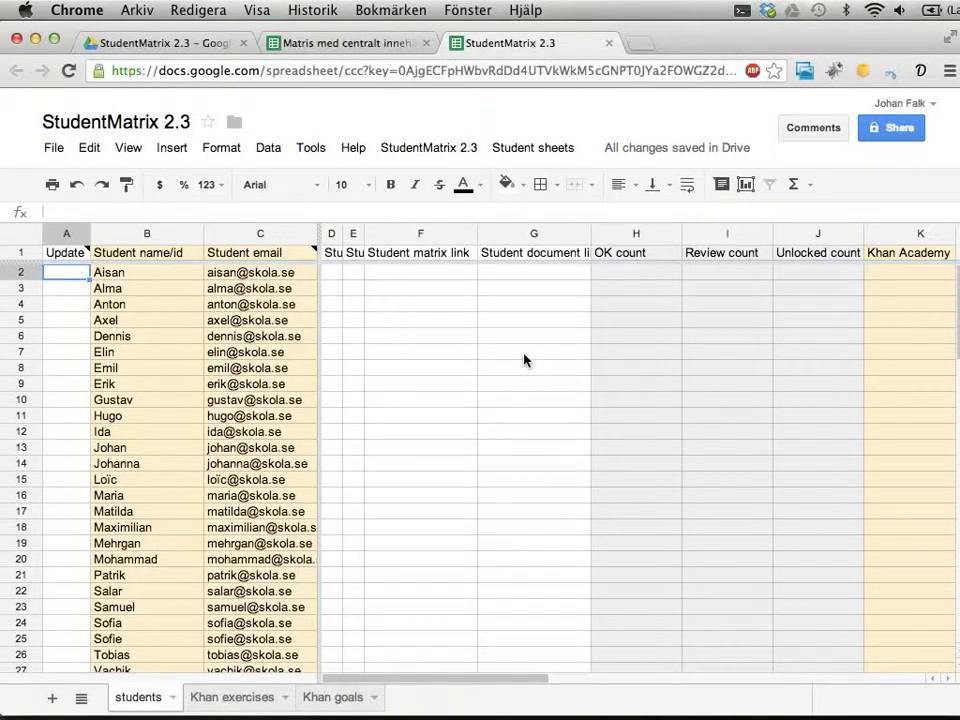
- Open the spreadsheet section of the StudentMatrix settings and view the template spreadsheet that its template key links to
left_click(440, 149)
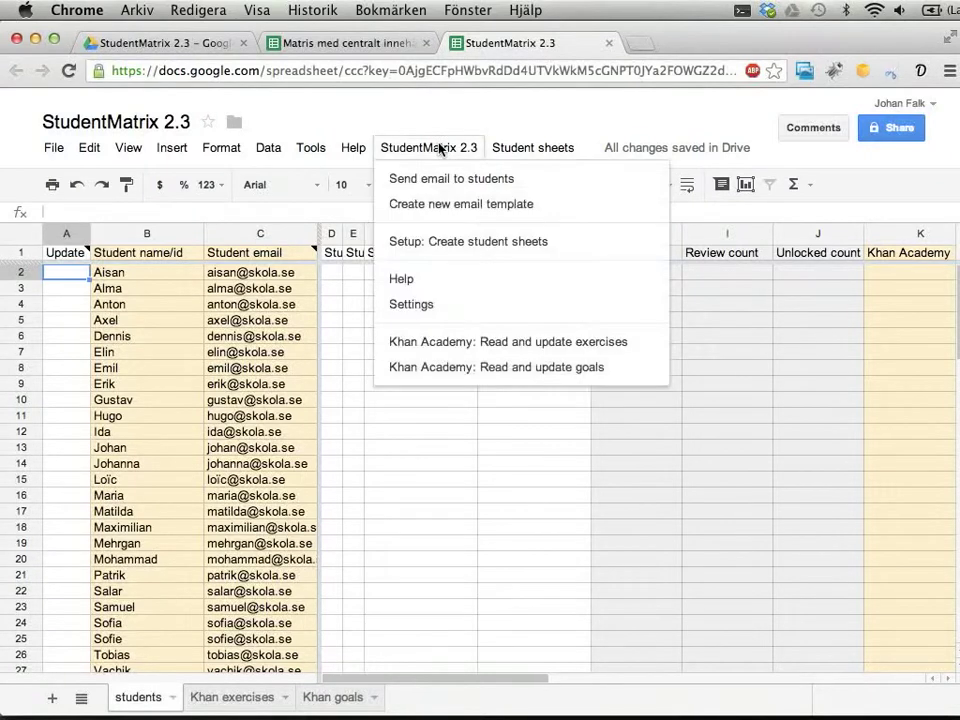
left_click(412, 305)
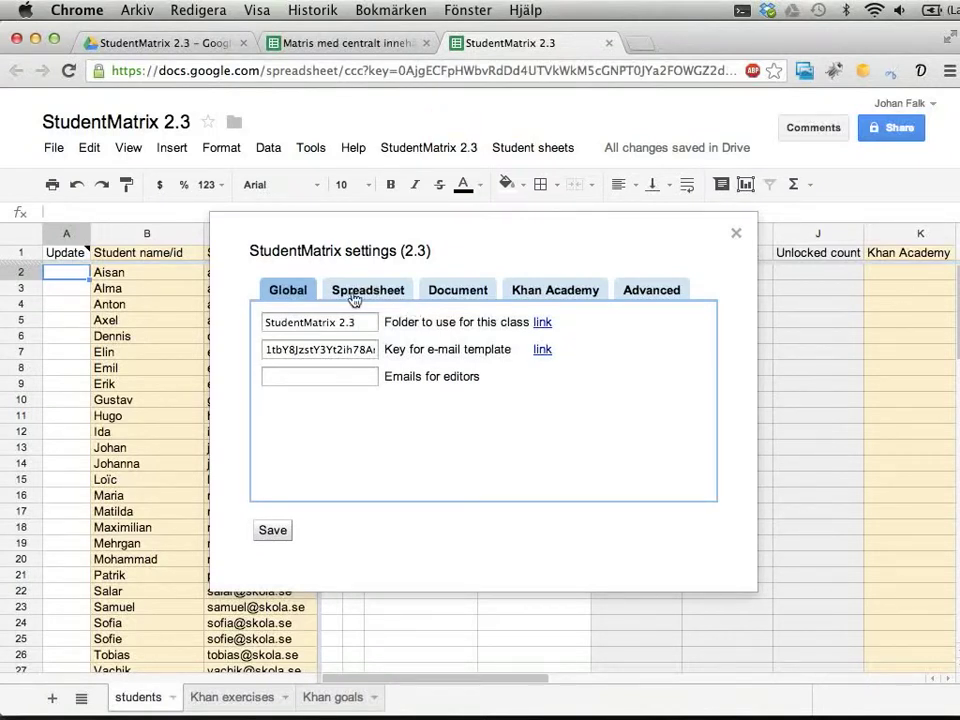
left_click(367, 293)
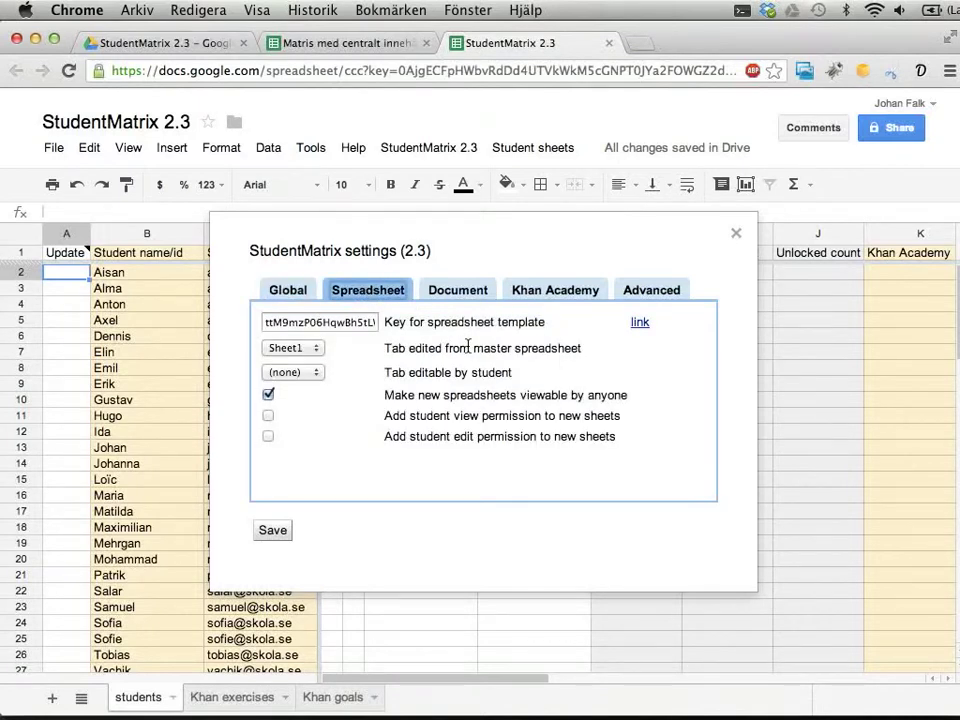
left_click(344, 323)
key("super+a")
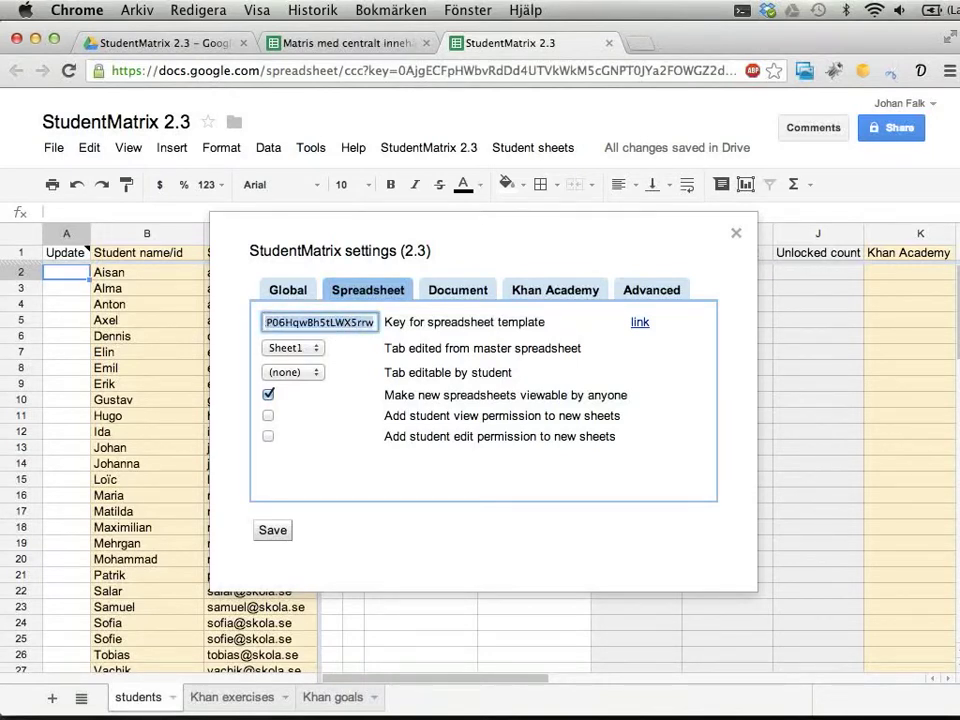
left_click(639, 325)
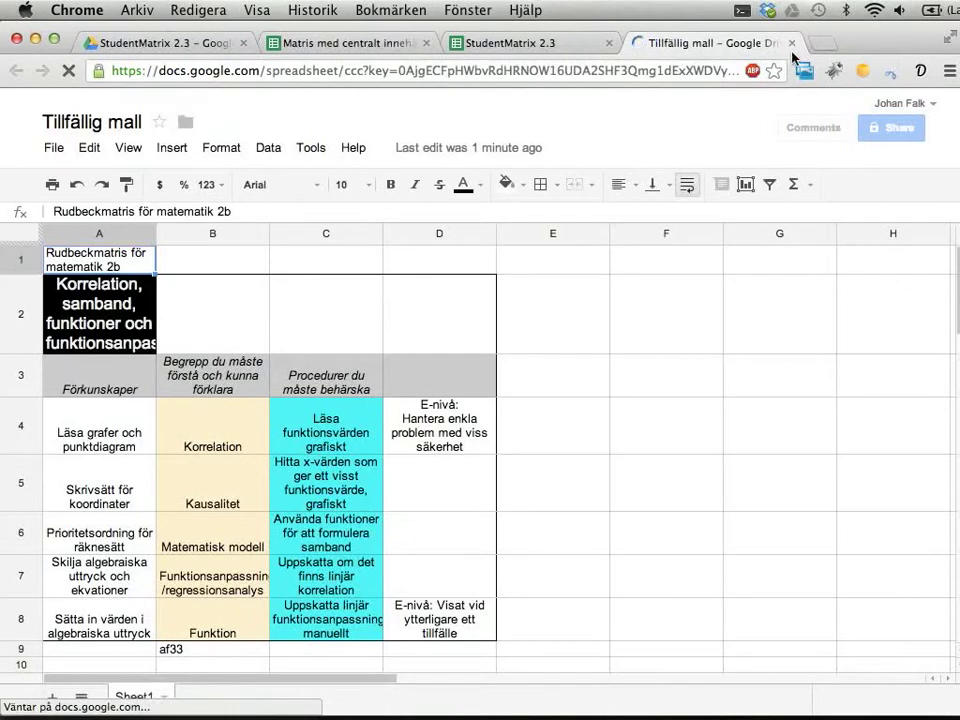
left_click(792, 43)
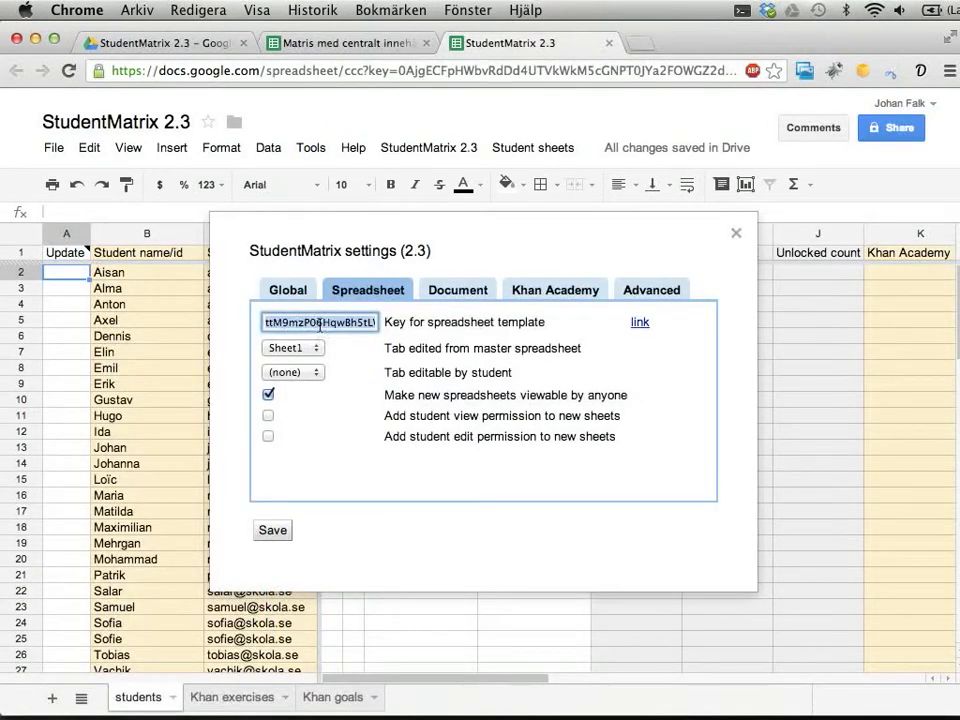
- Copy the matematik 2b spreadsheet's key from its web address, set it as the spreadsheet template key, and save the settings
left_click(332, 46)
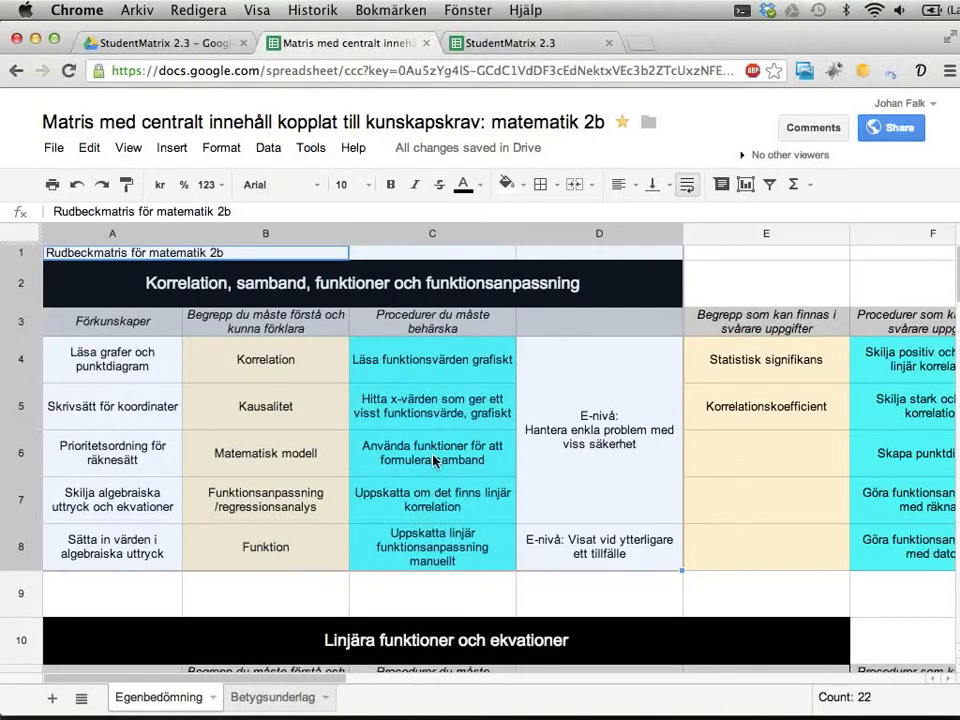
left_click(397, 71)
left_click(397, 71)
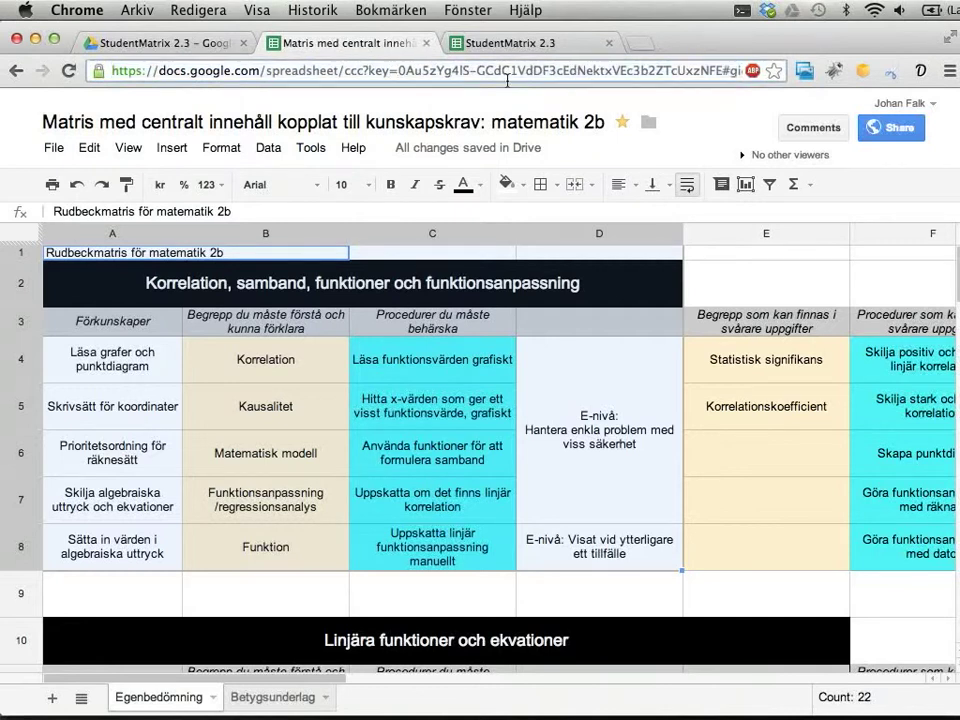
left_click(722, 71, "shift")
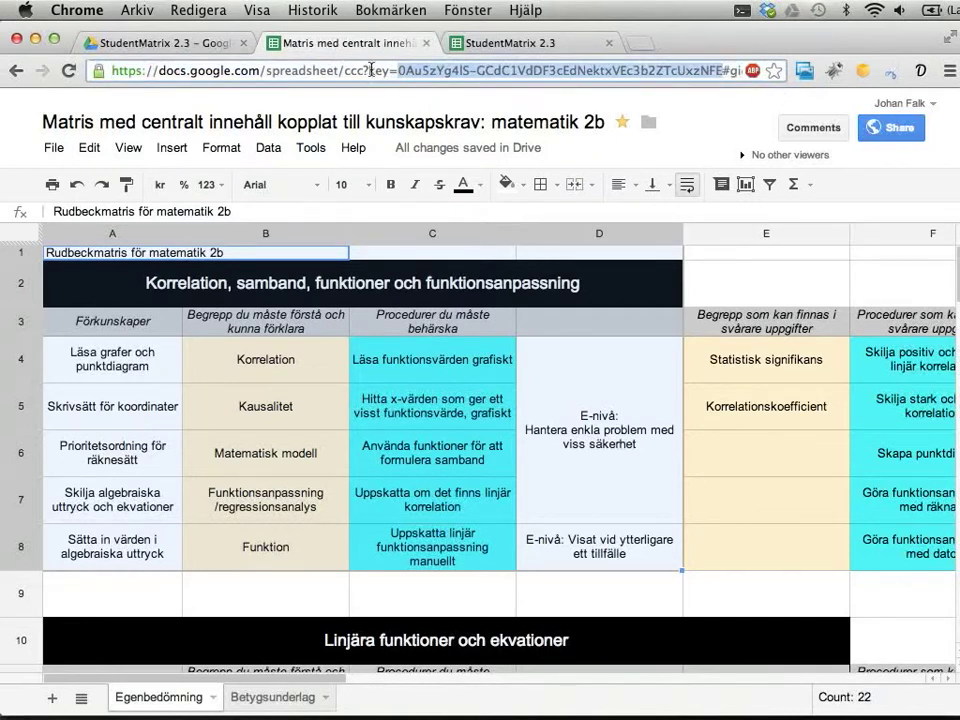
key("super+c")
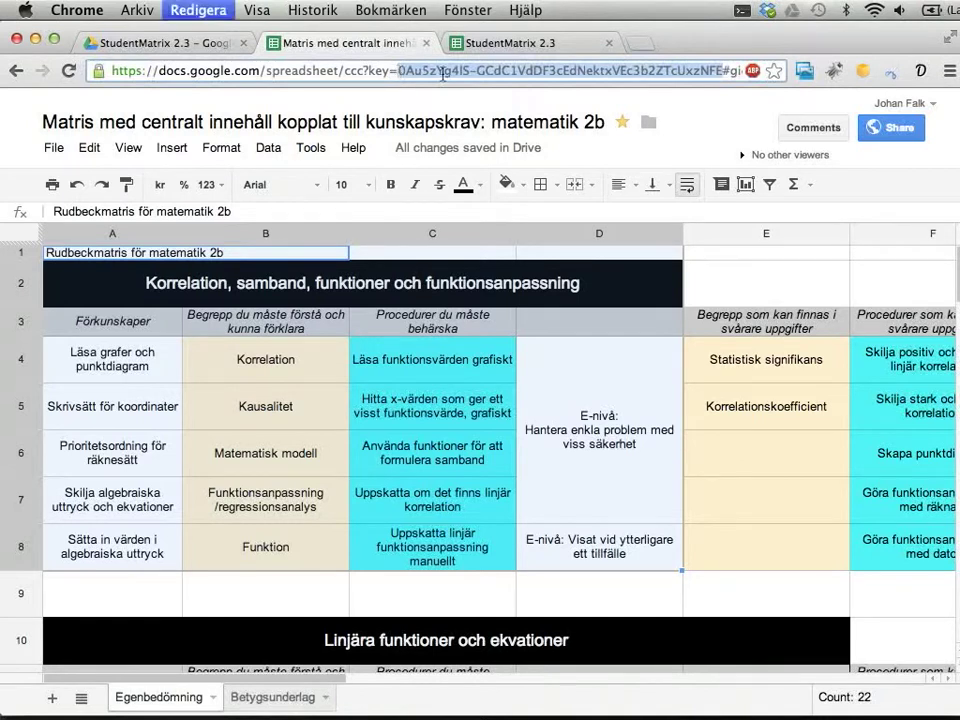
left_click(487, 46)
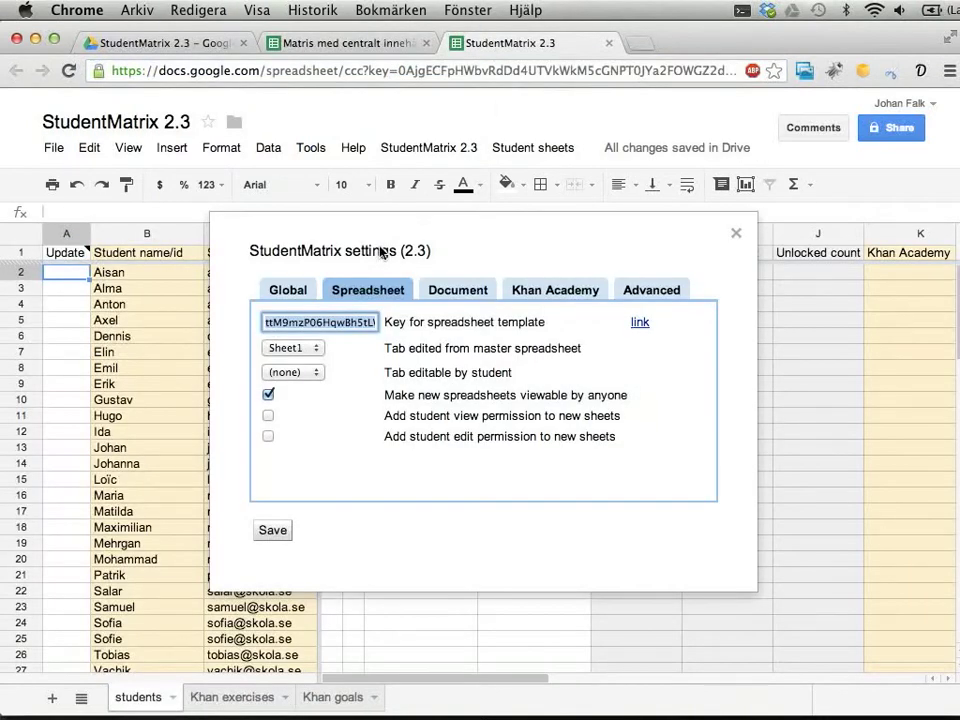
key("super+a")
key("Delete")
key("super+v")
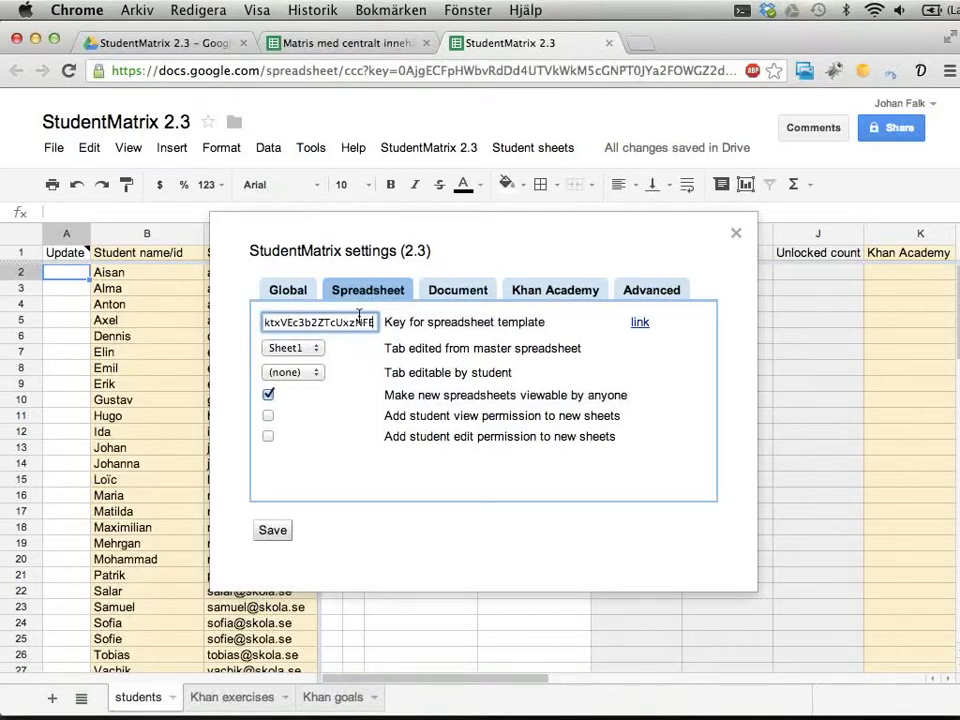
left_click(272, 531)
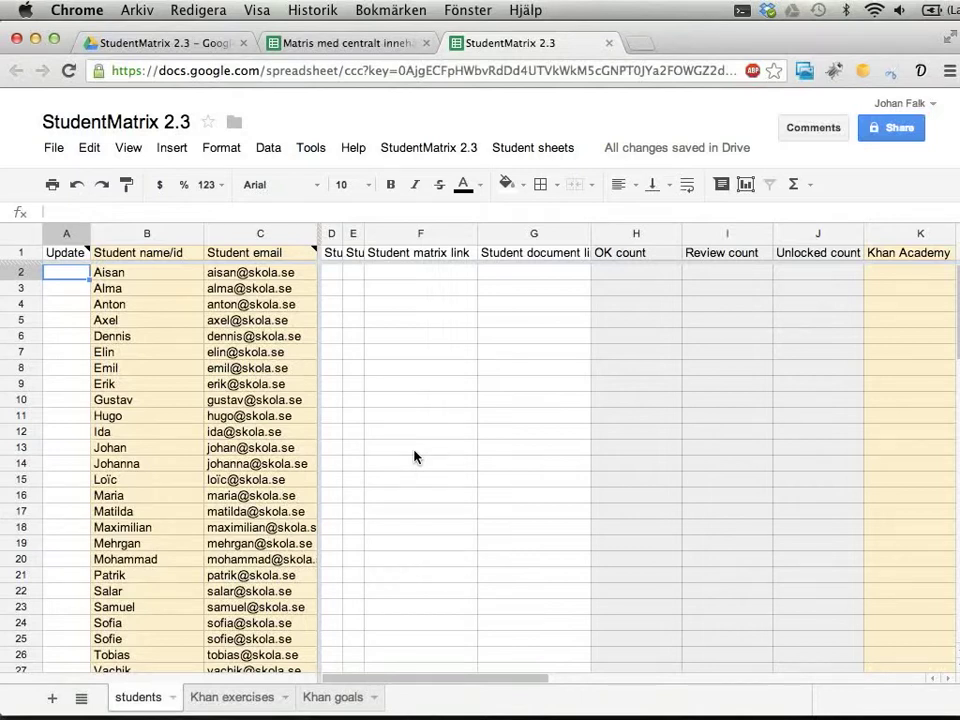
- Reopen the spreadsheet section of the StudentMatrix settings and check the template spreadsheet that its key links to
left_click(428, 147)
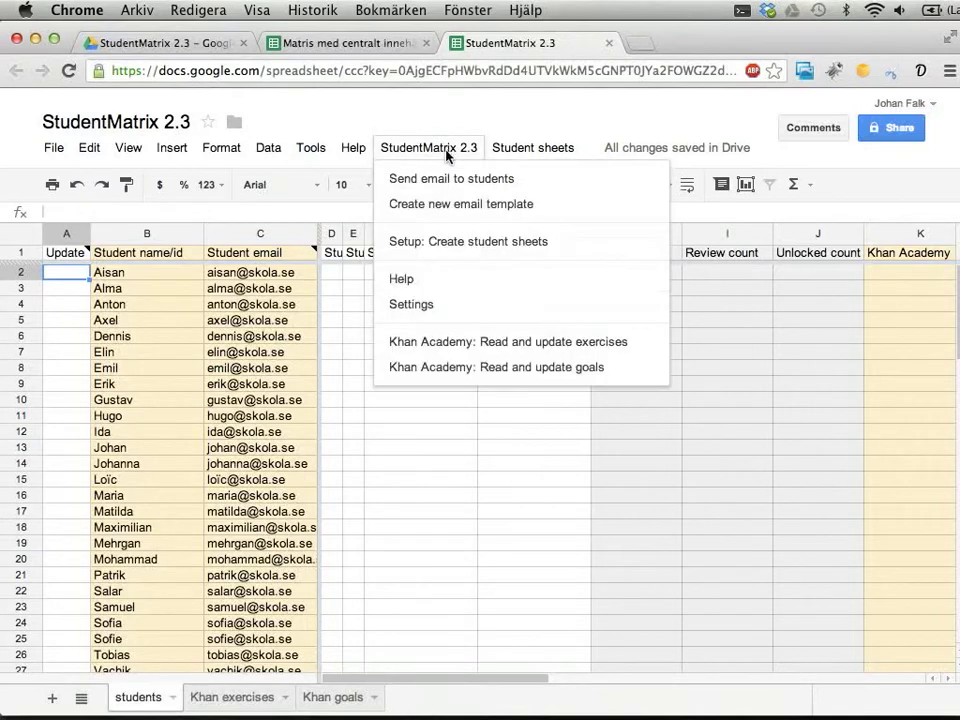
left_click(421, 310)
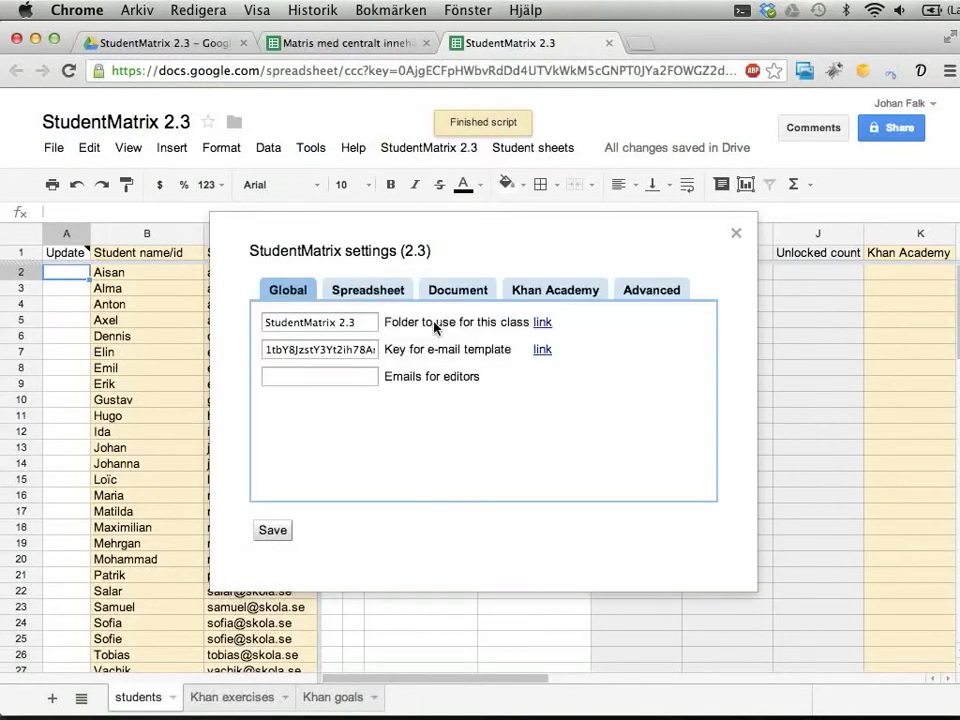
left_click(370, 290)
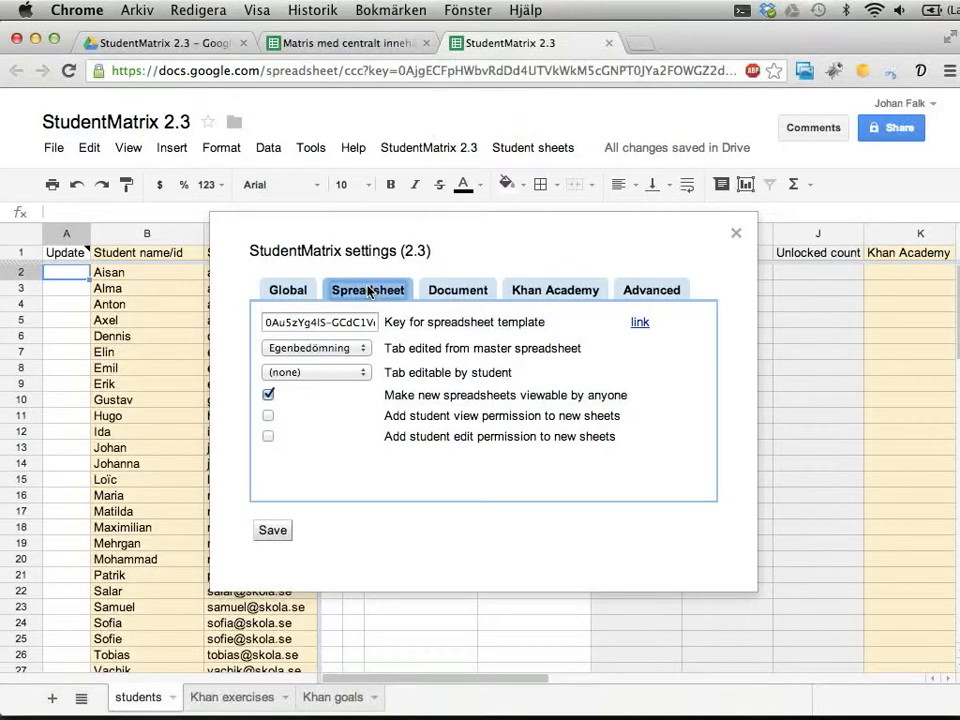
left_click(640, 324)
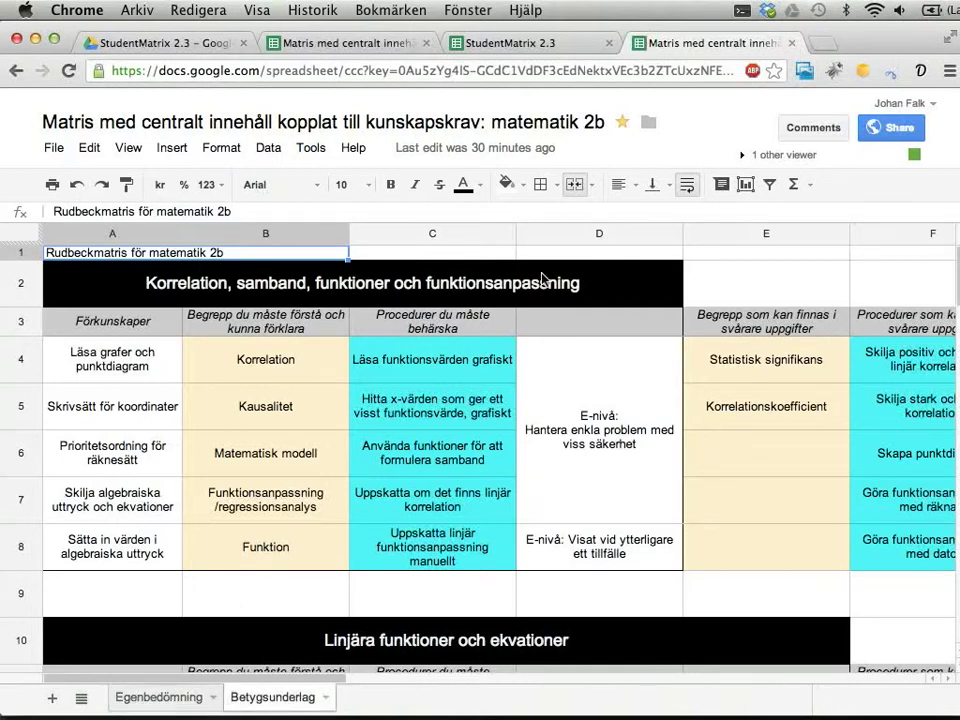
left_click(792, 43)
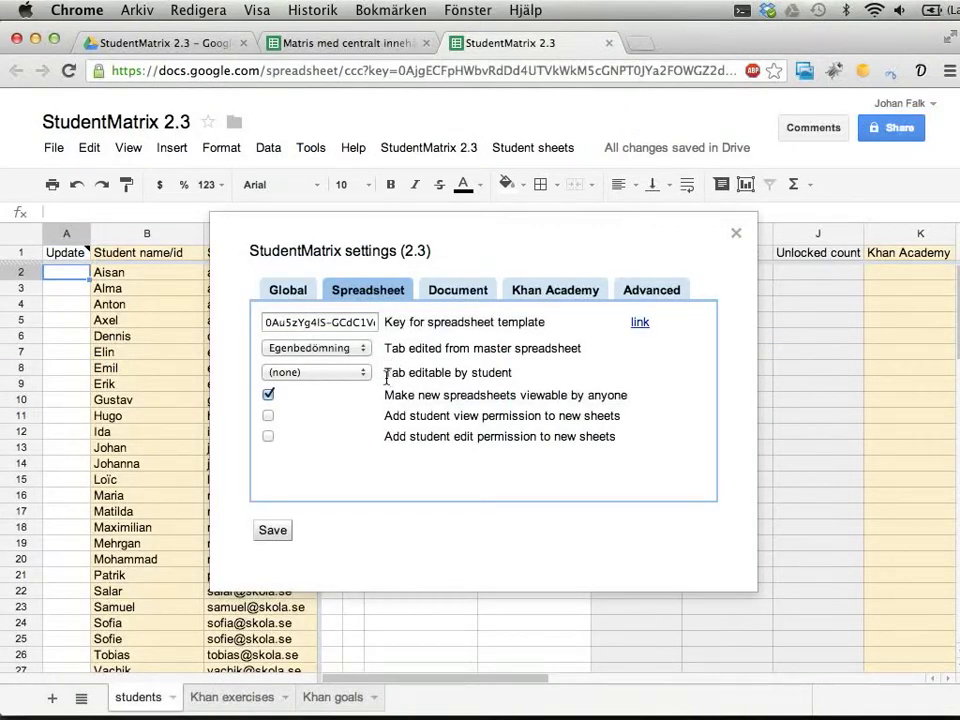
- Set Egenbedömning as the tab editable by students and Betygsunderlag as the tab edited from the master spreadsheet, and save the settings
left_click_drag(386, 375, 530, 373)
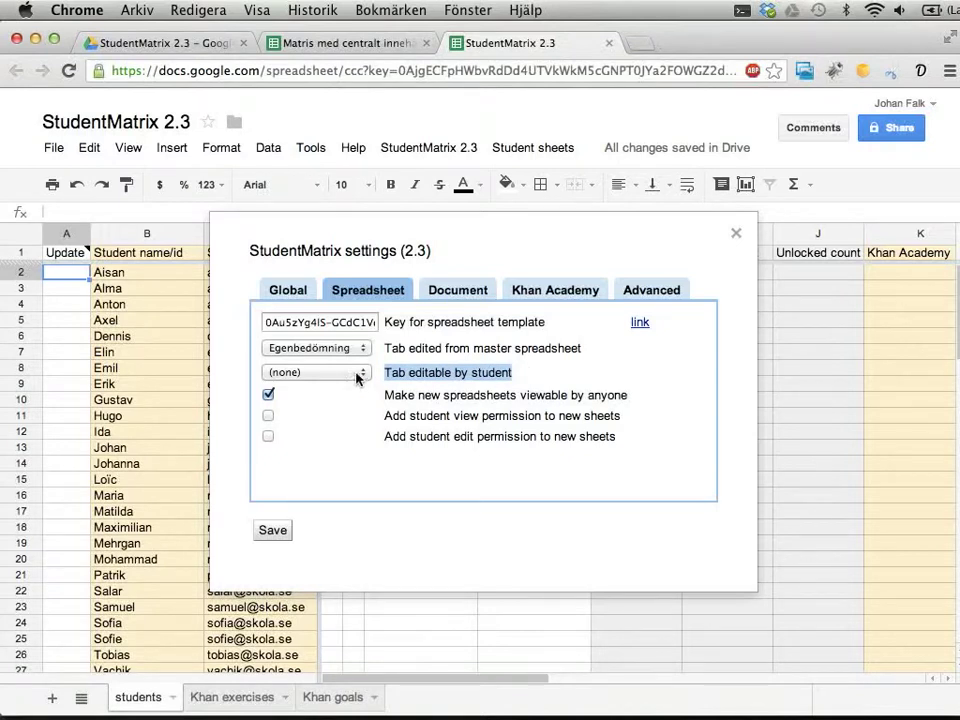
left_click(318, 372)
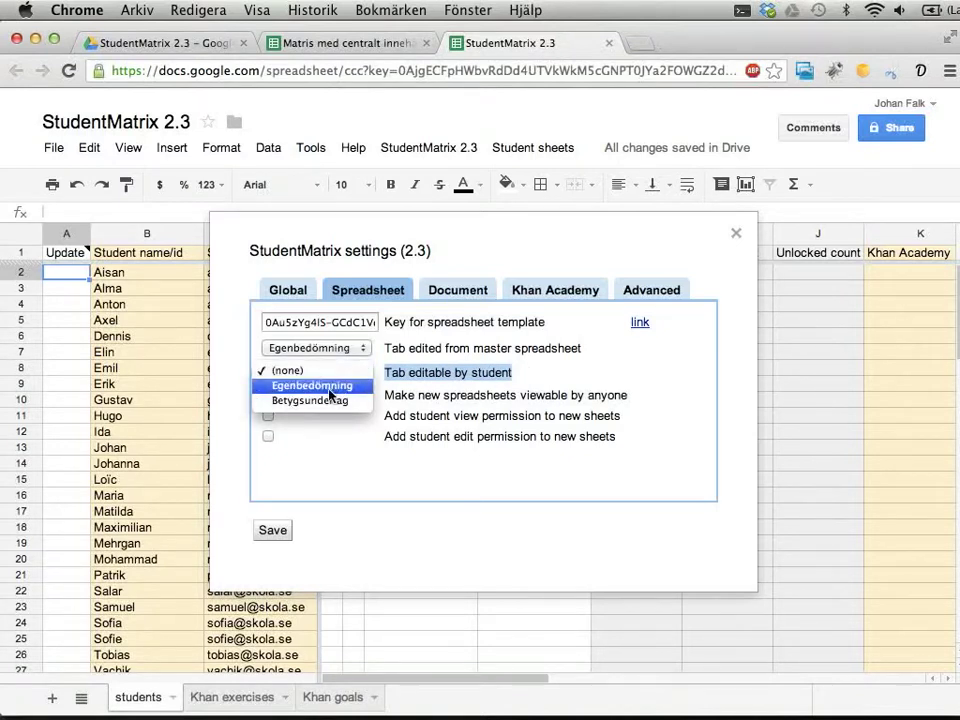
left_click(329, 390)
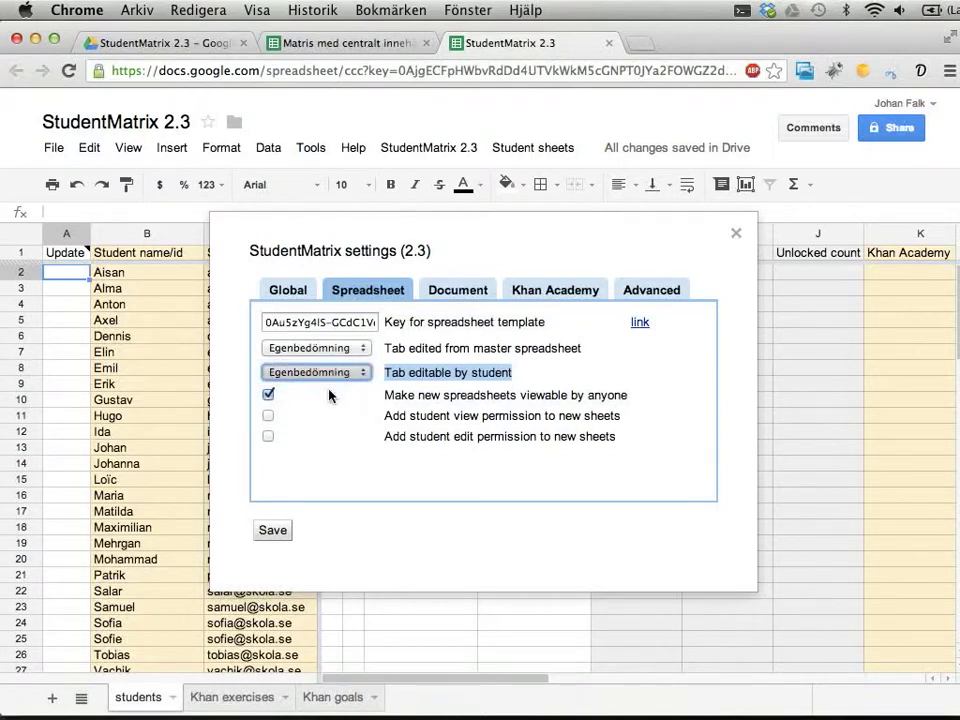
left_click_drag(386, 349, 570, 350)
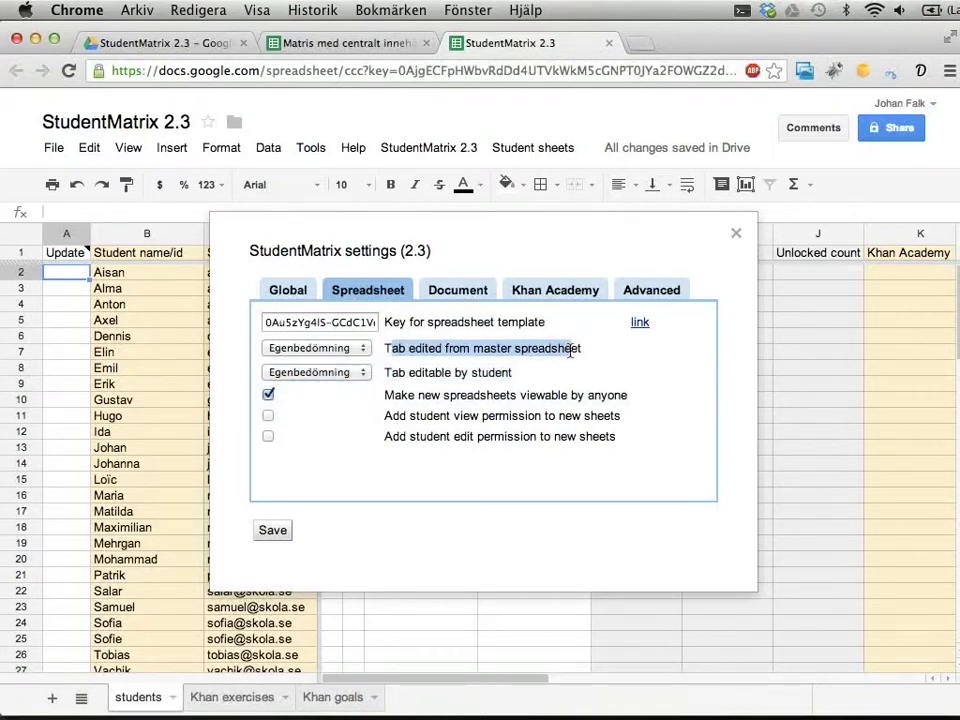
left_click(364, 348)
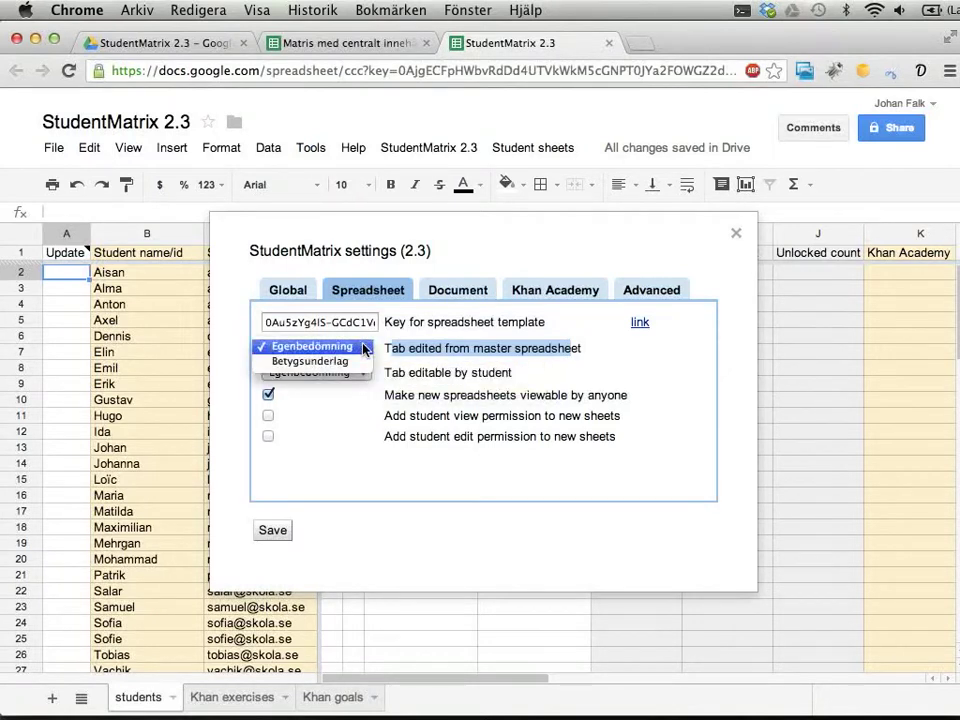
left_click(364, 348)
left_click(366, 346)
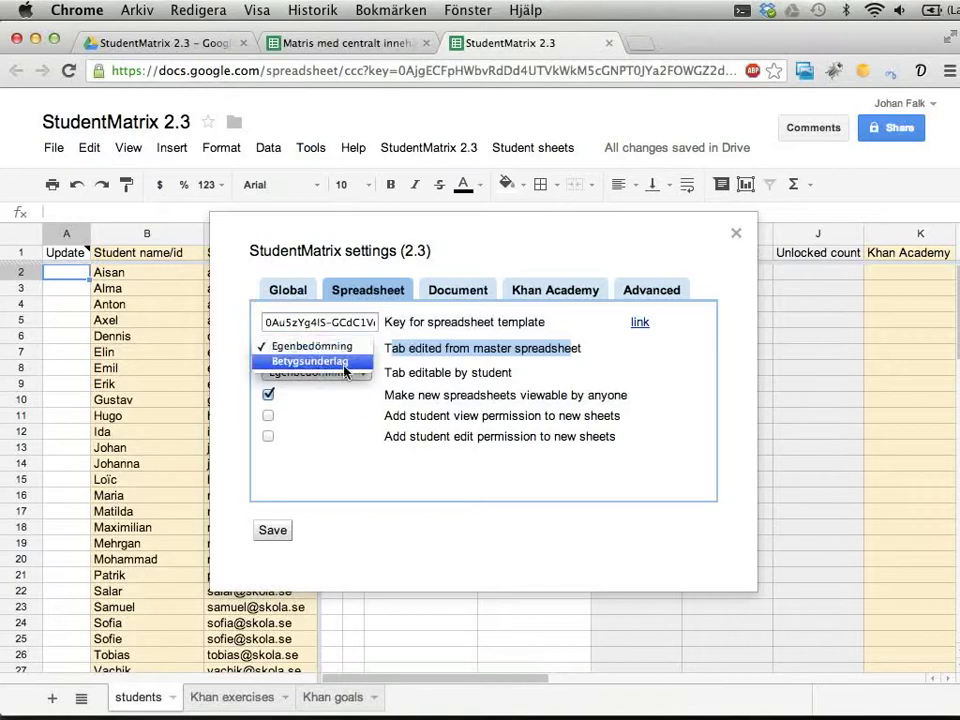
left_click(344, 365)
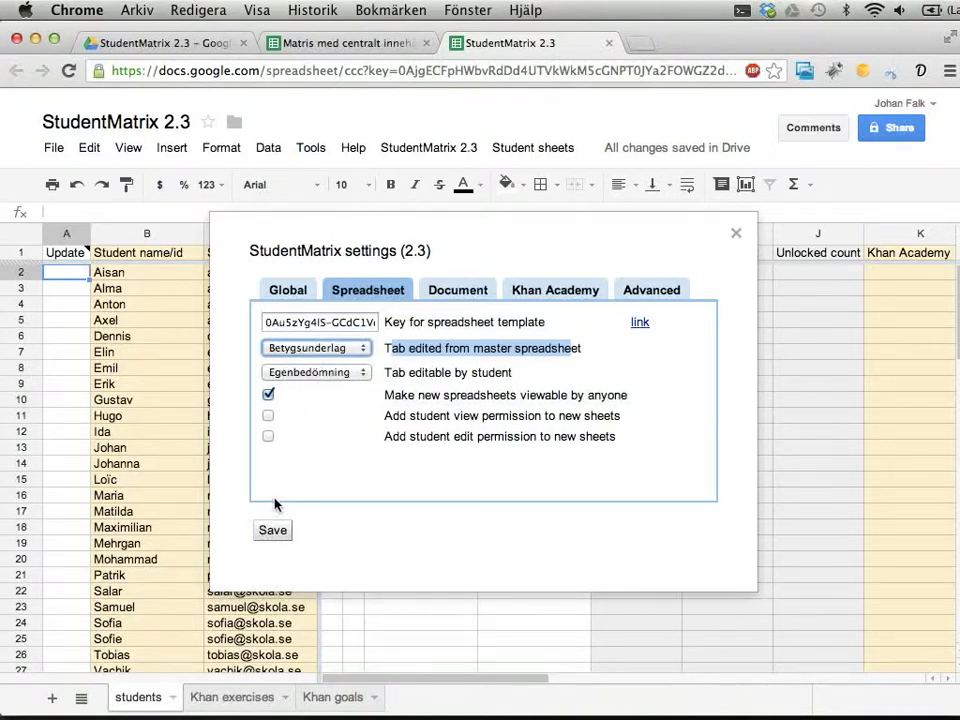
left_click(265, 535)
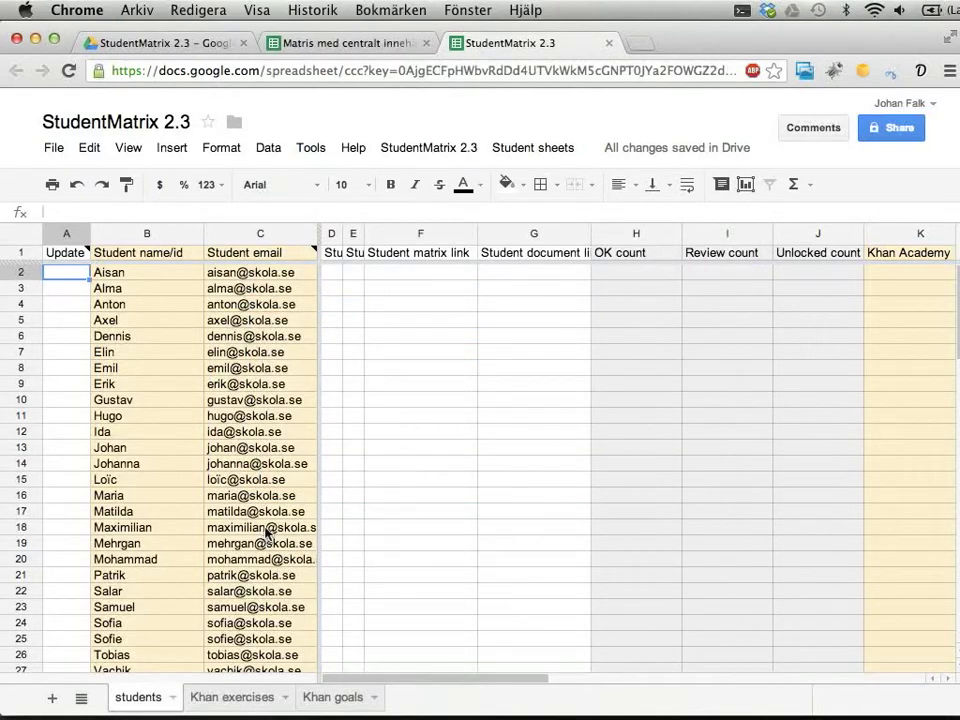
- Look over the student name and email columns in StudentMatrix 2.3, with a glance at the matematik 2b matrix
left_click(268, 276)
left_click_drag(268, 280, 260, 497)
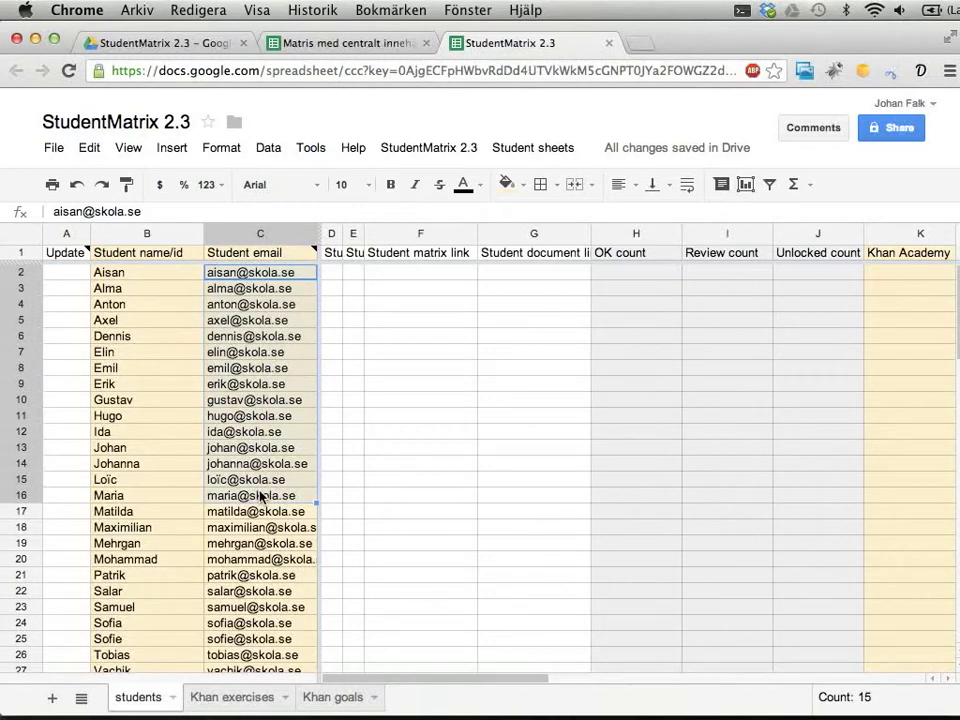
left_click(283, 404)
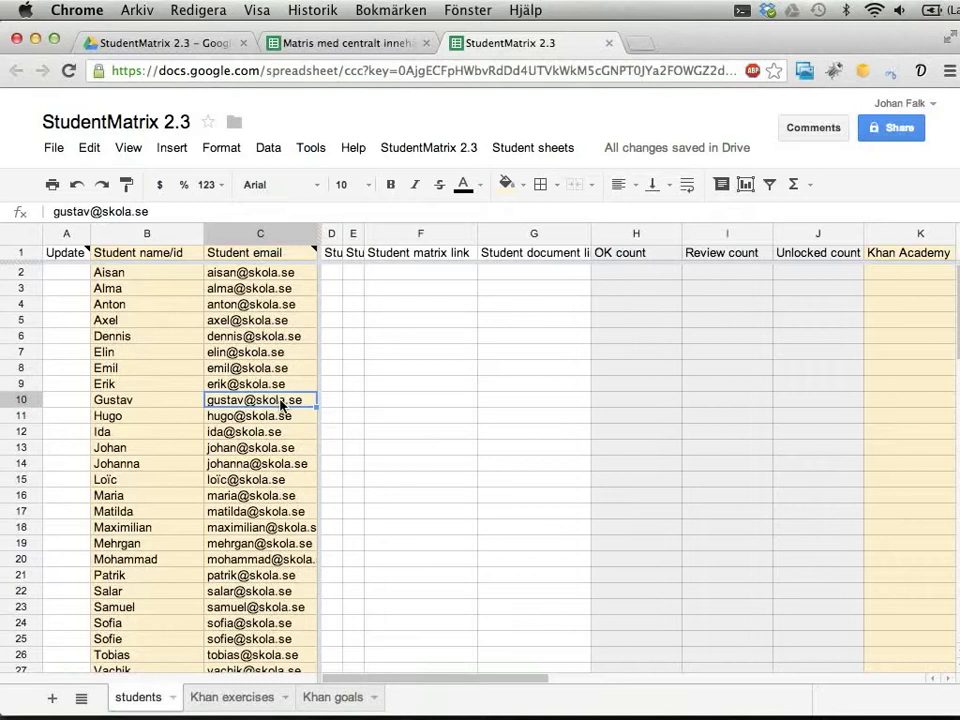
left_click_drag(150, 273, 258, 497)
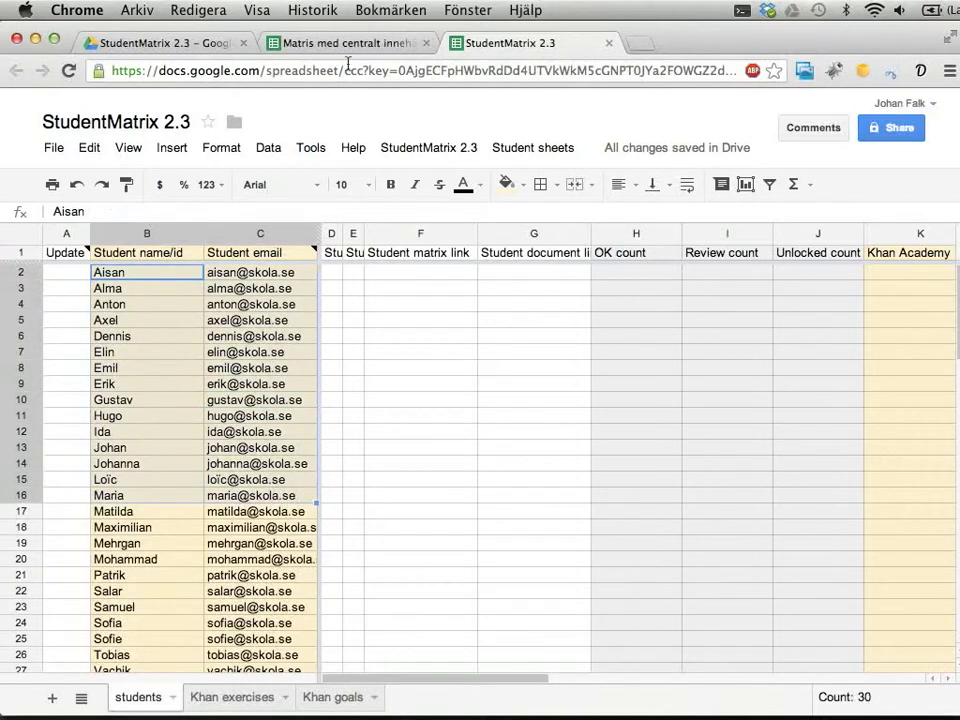
left_click(280, 40)
left_click(364, 470)
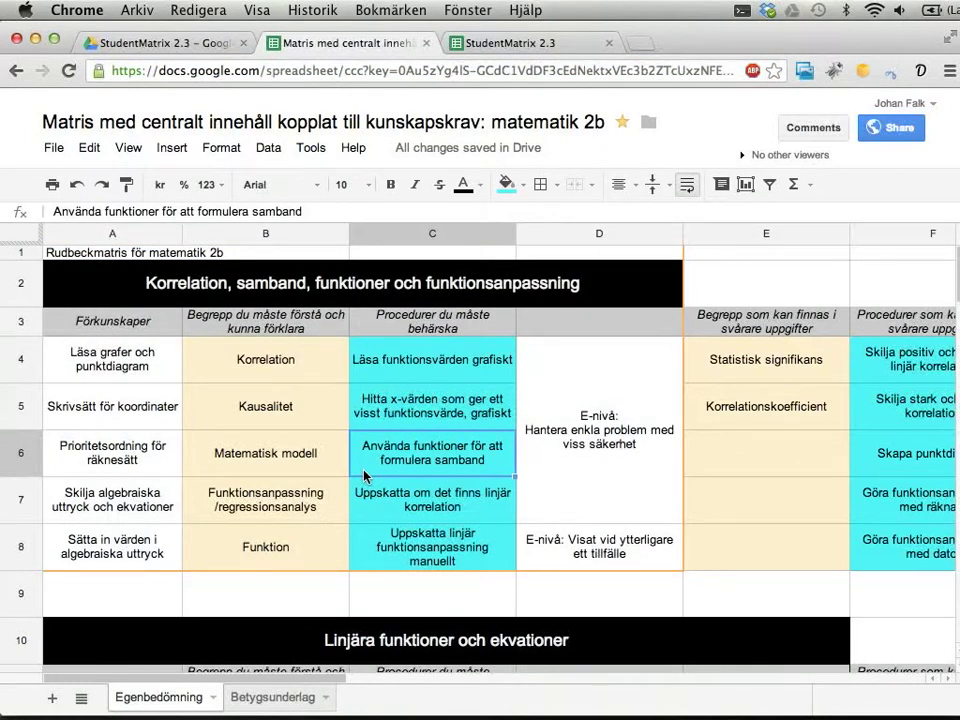
left_click(505, 43)
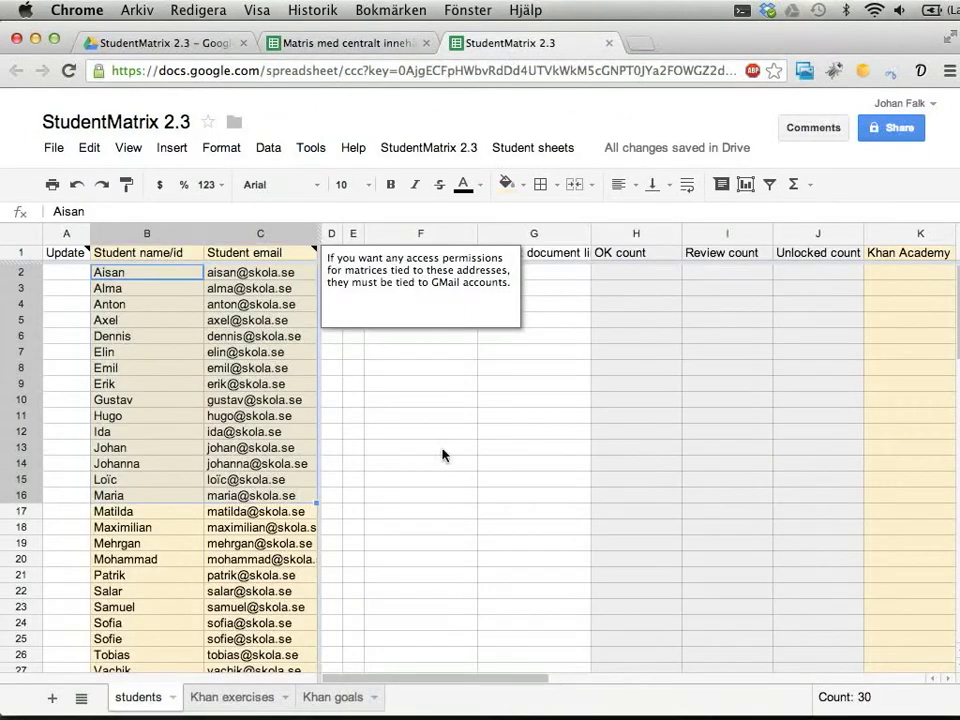
left_click(373, 480)
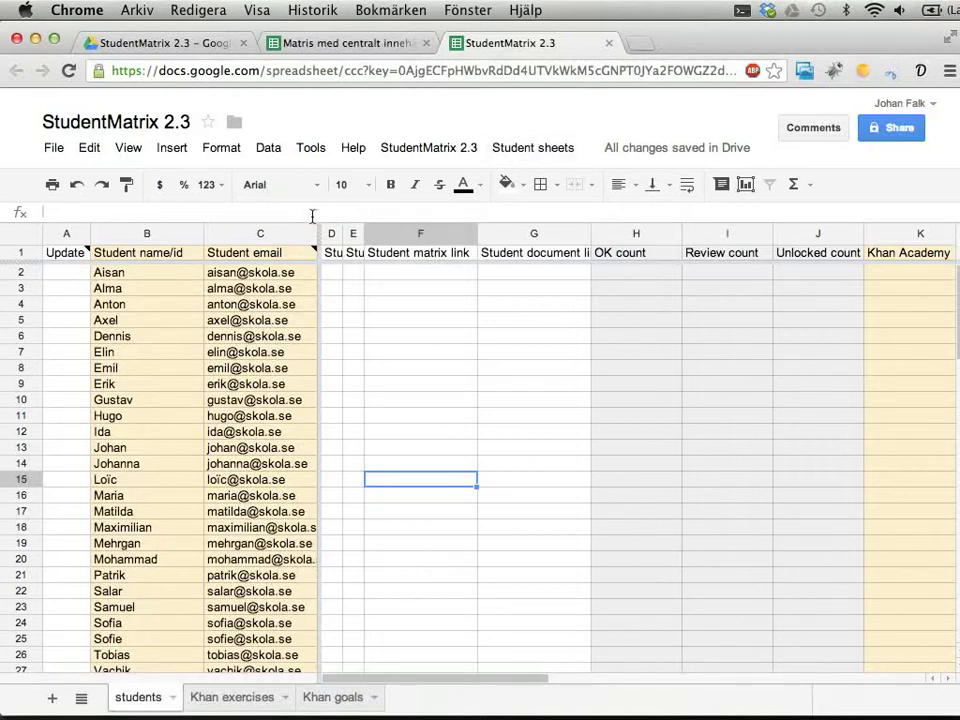
- Select all students for updating and start creating their student sheets
left_click(543, 153)
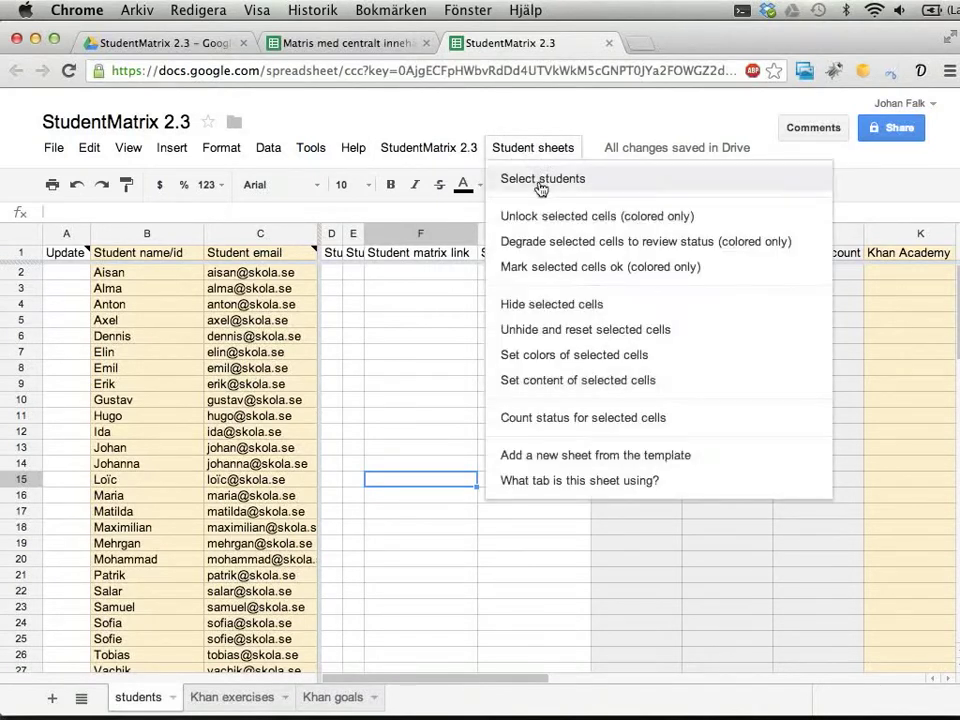
left_click(540, 182)
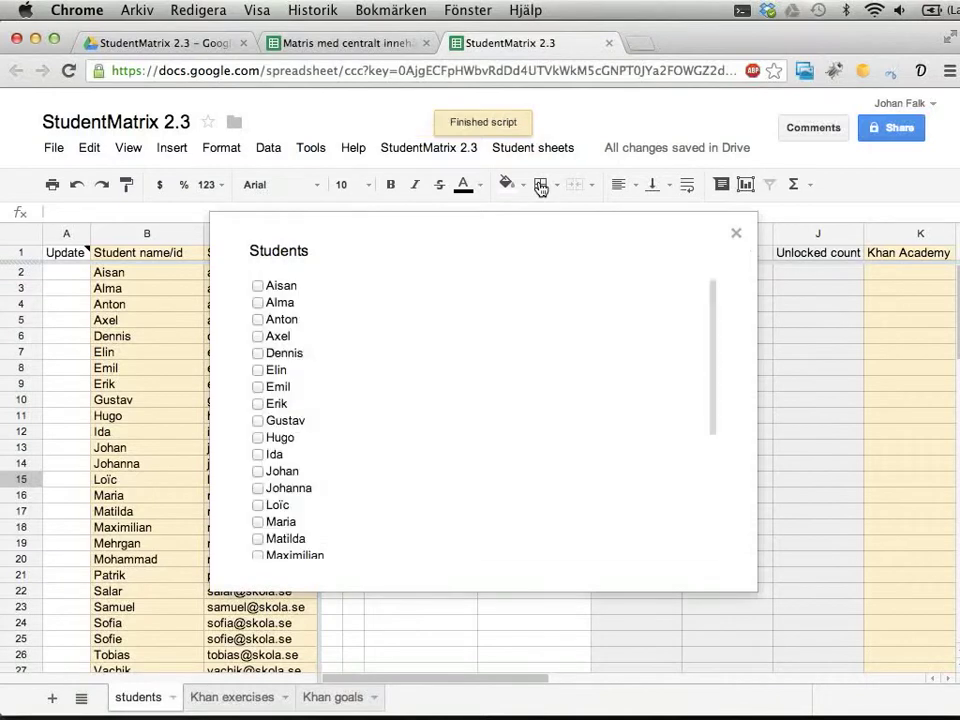
scroll(403, 379, "down", 5)
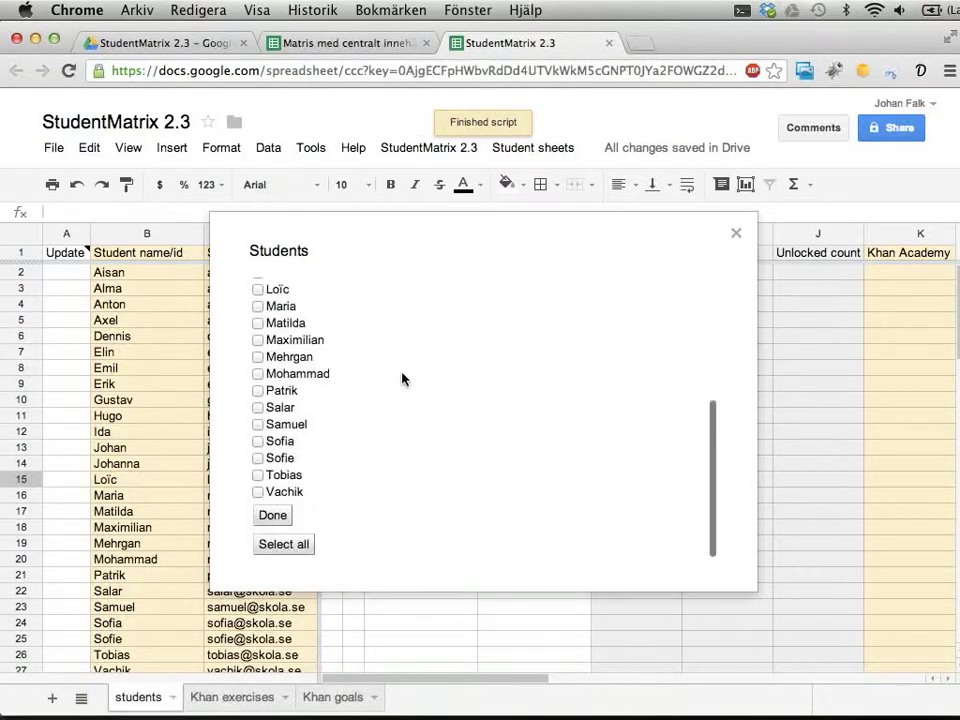
left_click(259, 307)
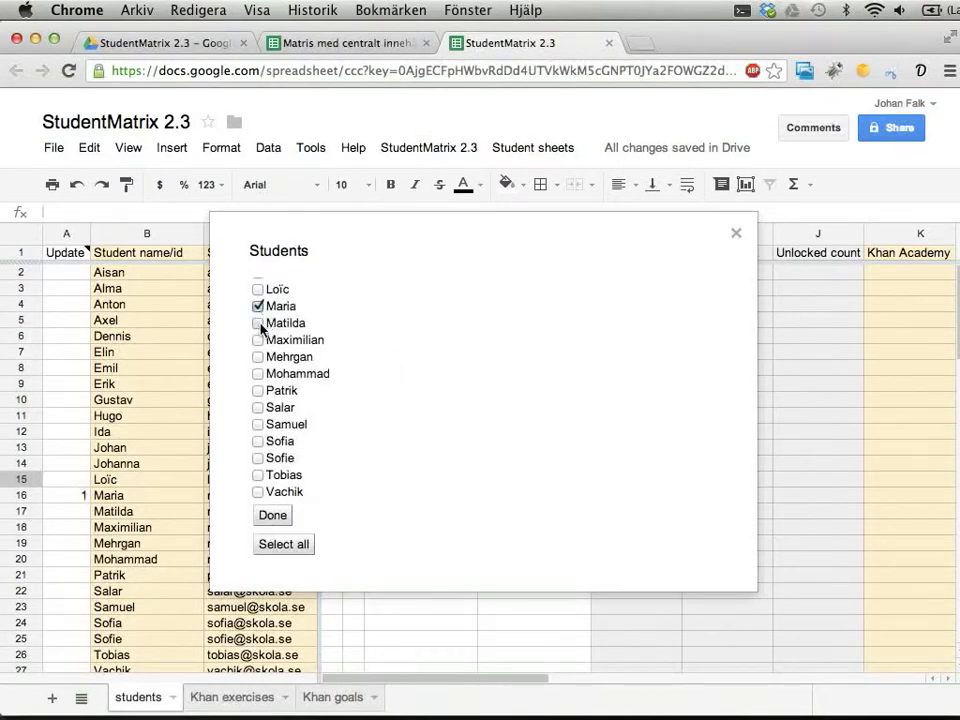
left_click(279, 325)
left_click(282, 547)
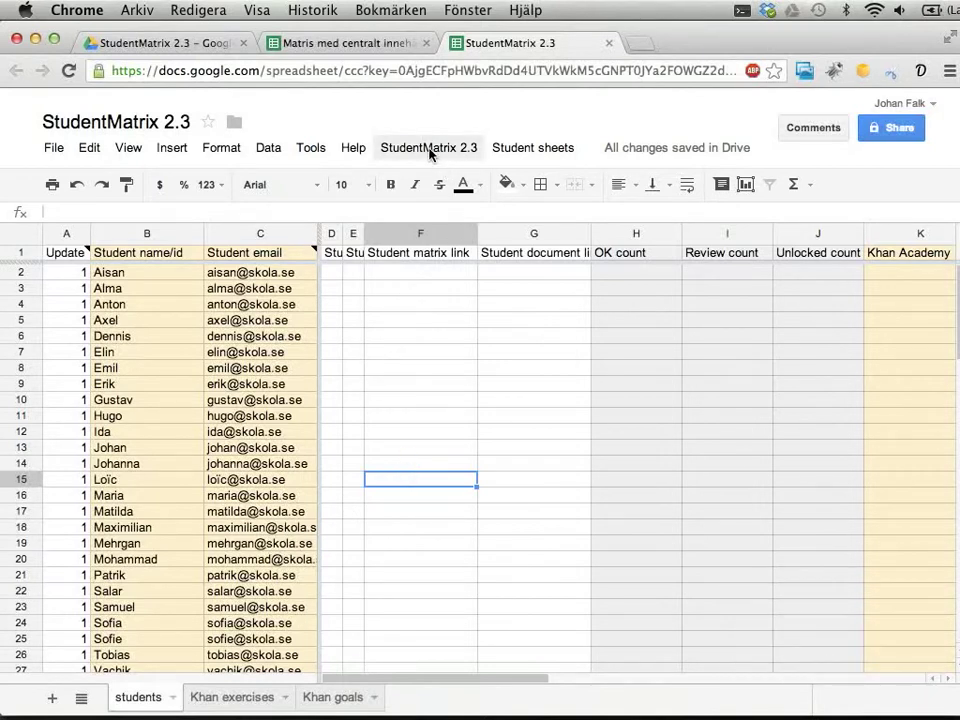
left_click(430, 150)
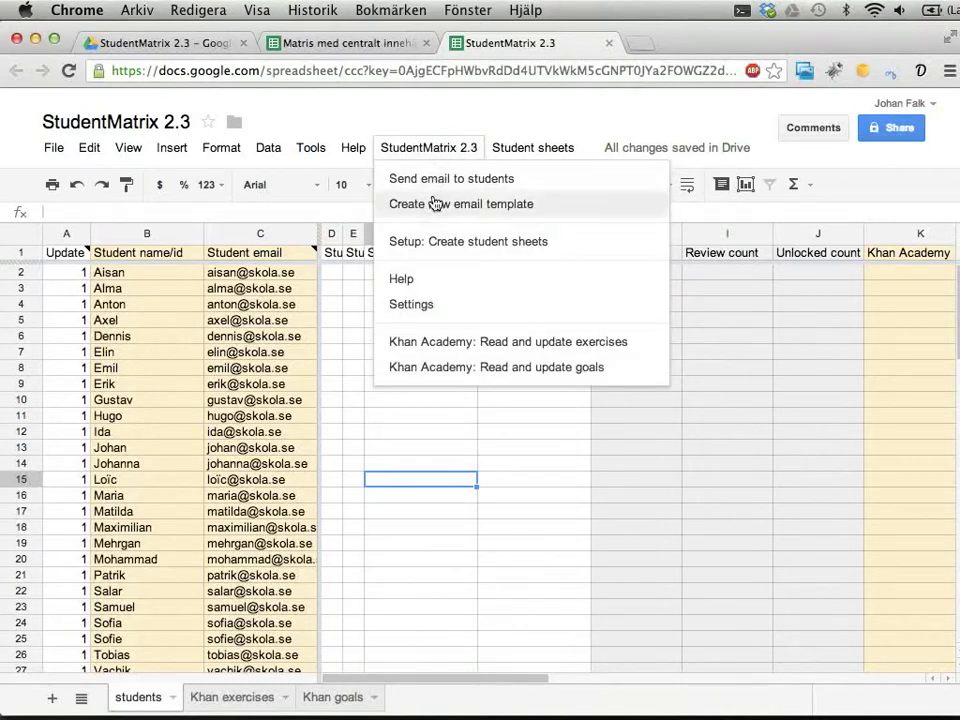
left_click(441, 254)
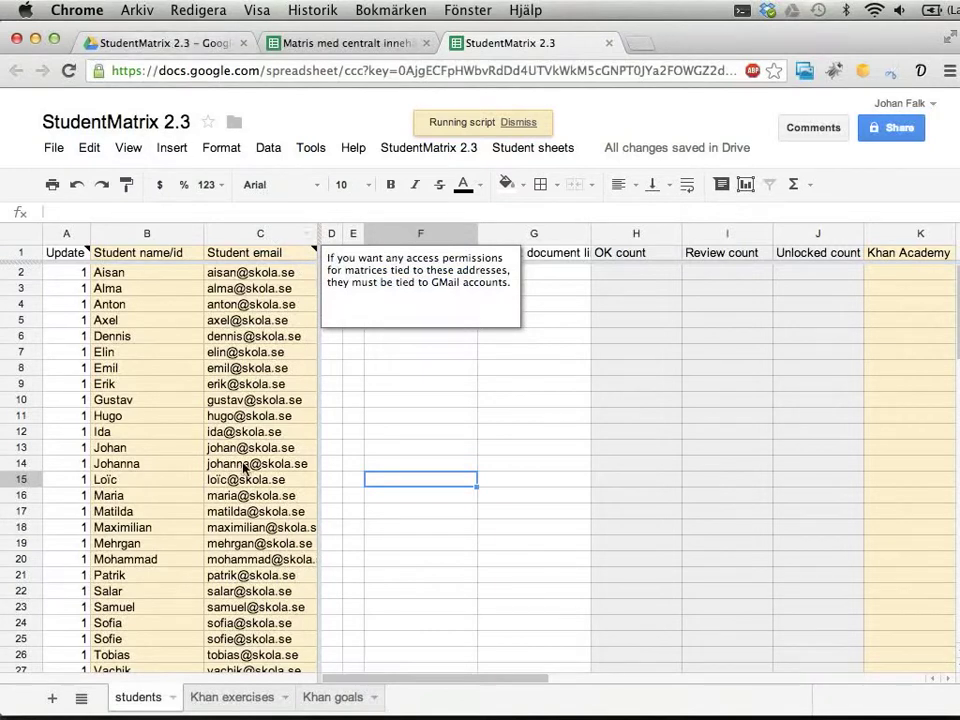
- Open the first student's matrix from its link in row 2 and inspect its Egenbedömning and Betygsunderlag sheets
left_click(334, 277)
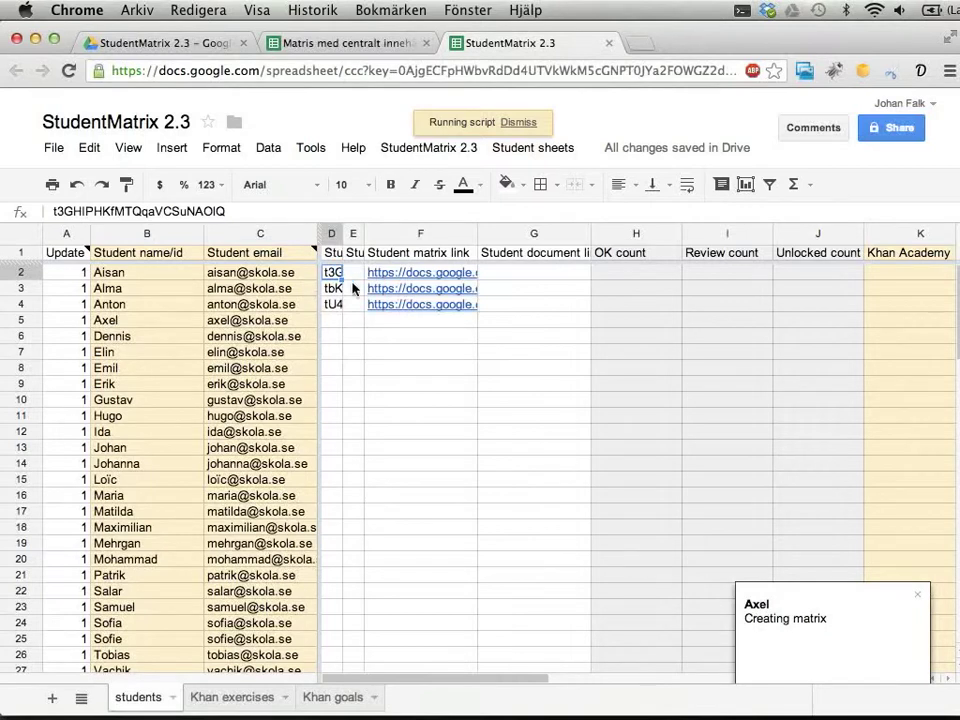
left_click(398, 280)
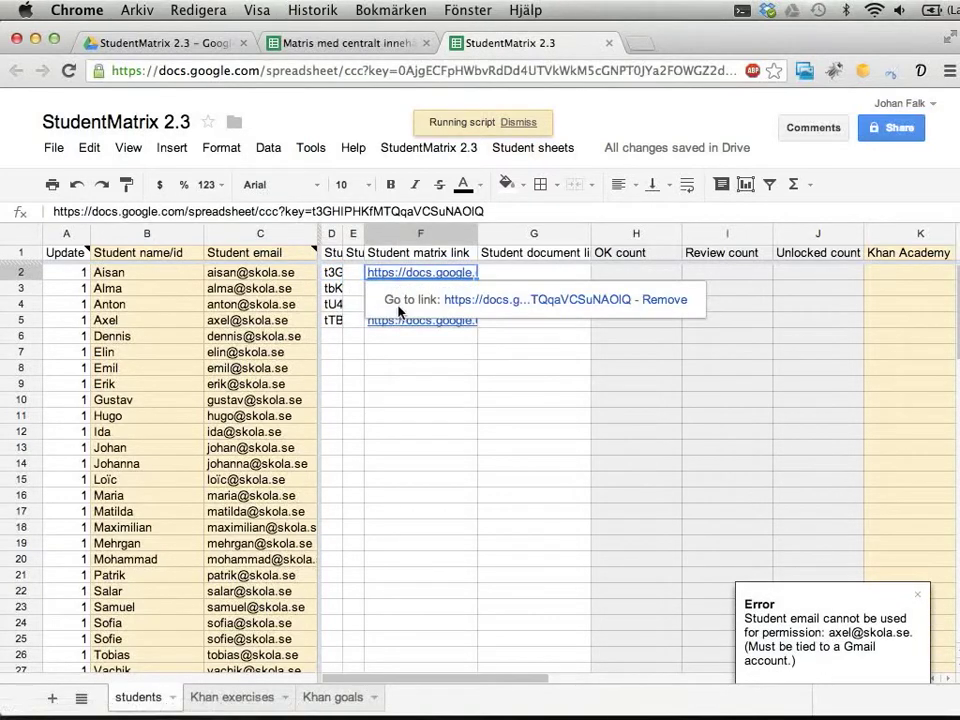
left_click(482, 307)
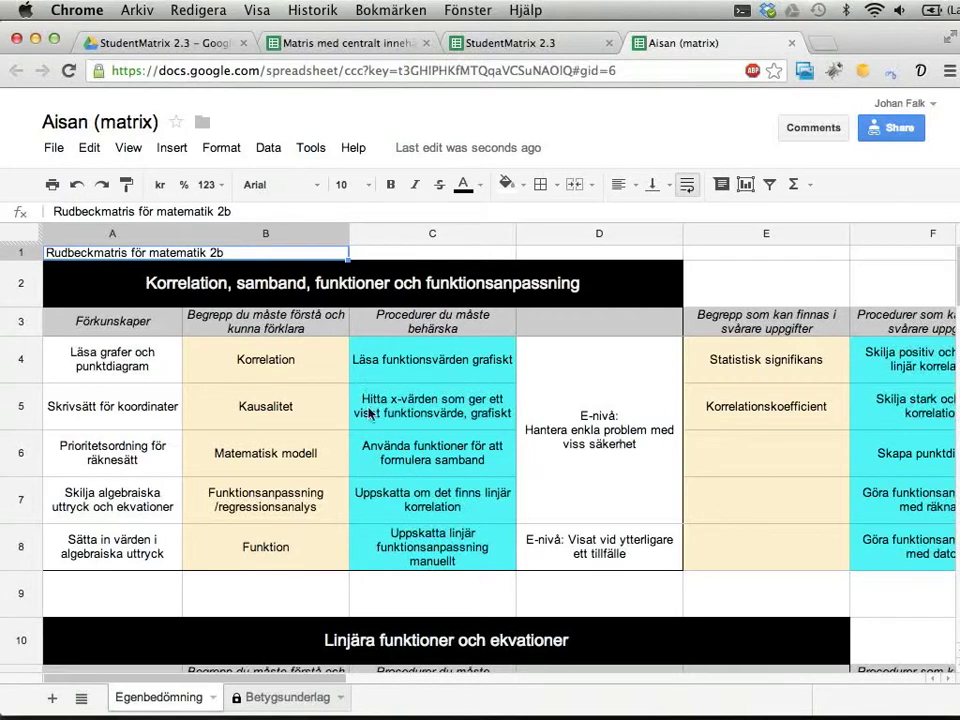
left_click(340, 455)
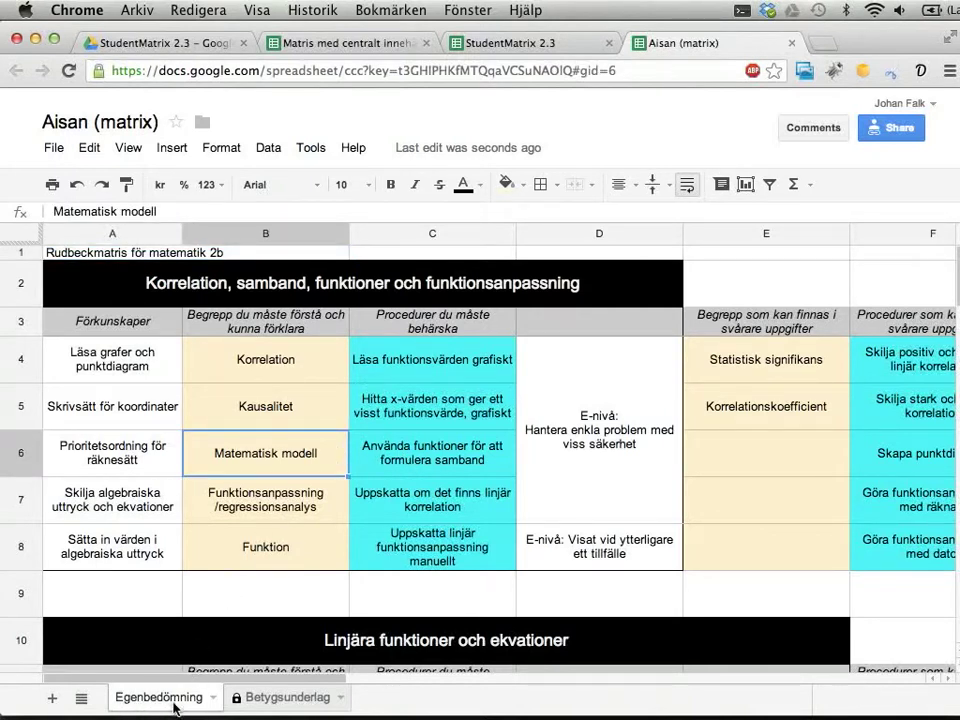
left_click(270, 705)
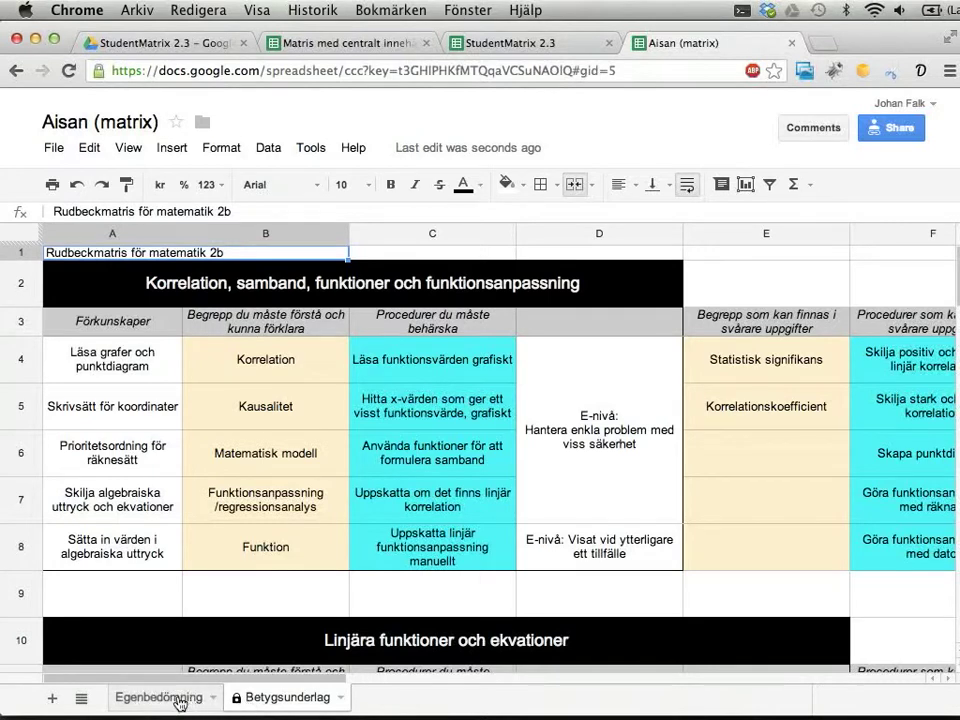
left_click(142, 698)
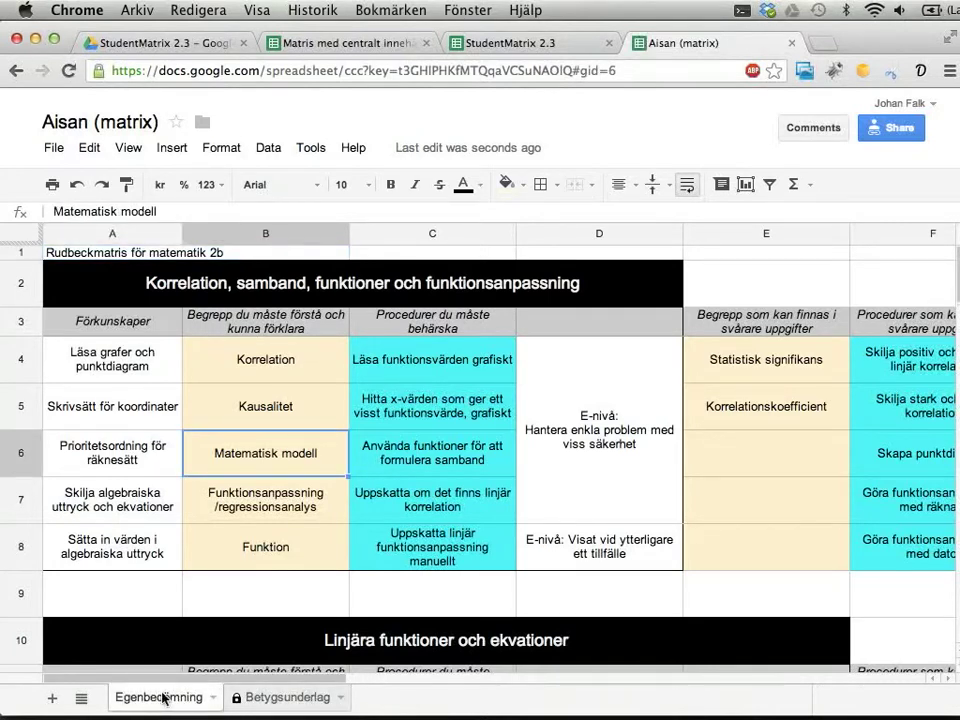
left_click(265, 698)
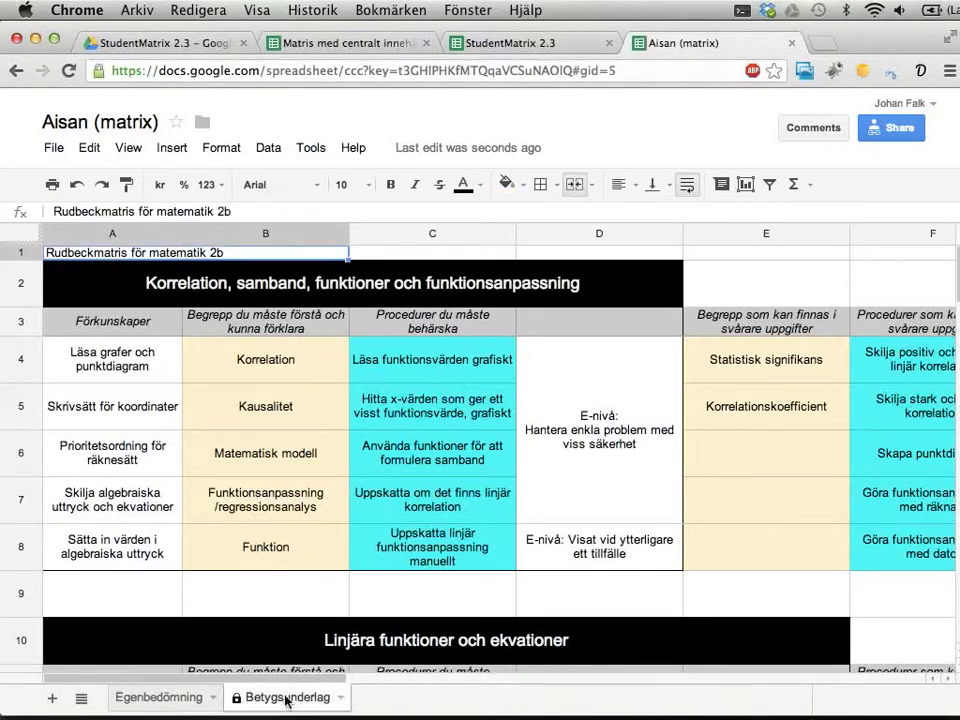
- Close the student's matrix, view the created matrices in the StudentMatrix 2.3 Drive folder, and return to the master spreadsheet
left_click(792, 43)
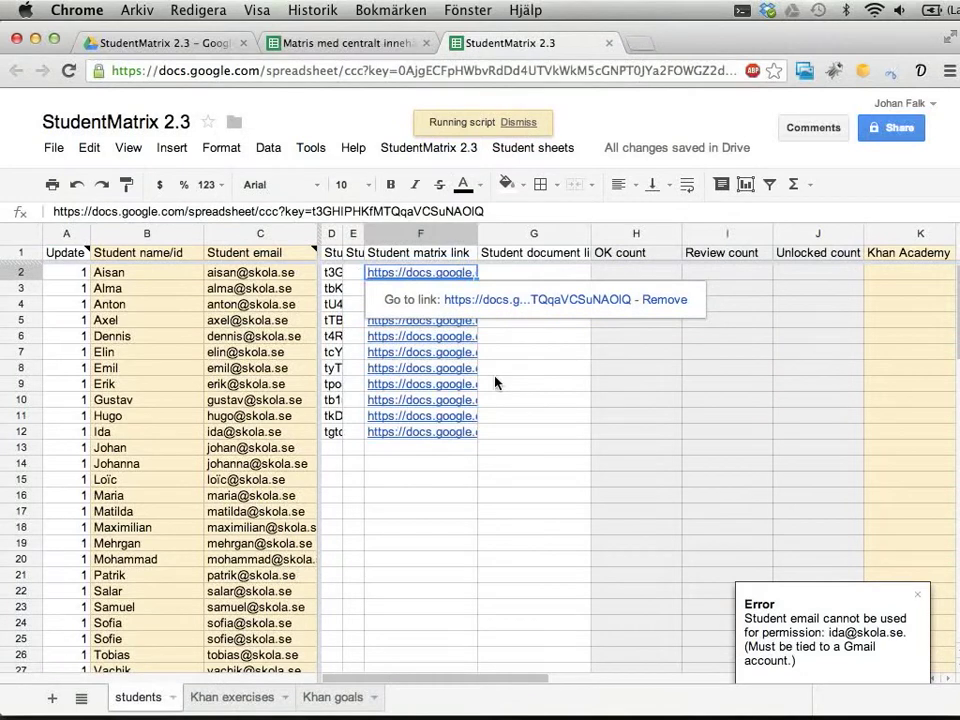
left_click(171, 46)
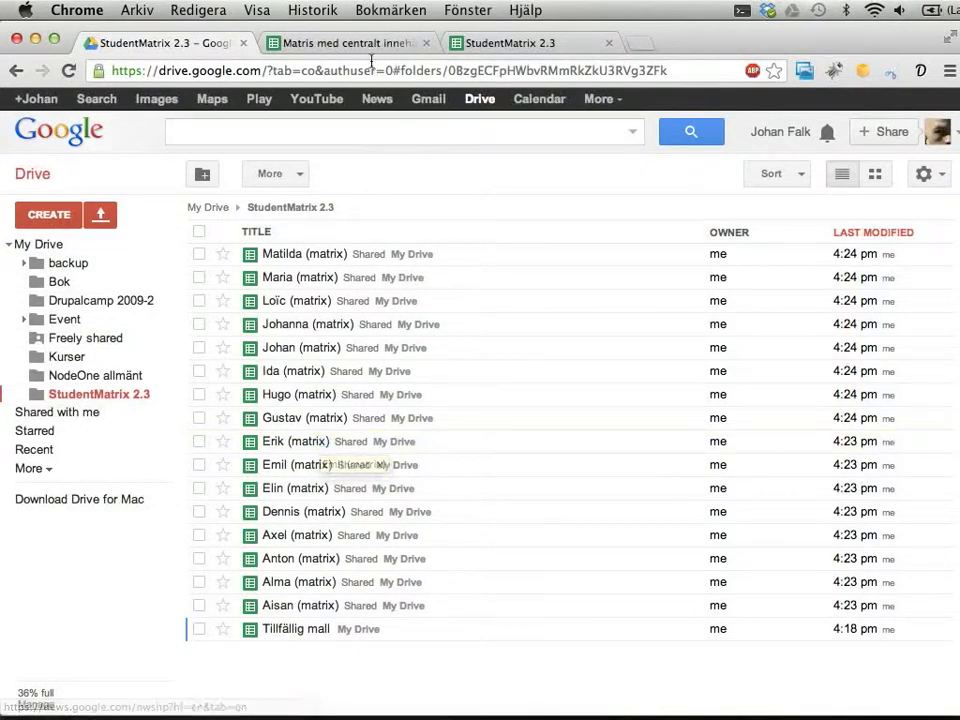
left_click(490, 42)
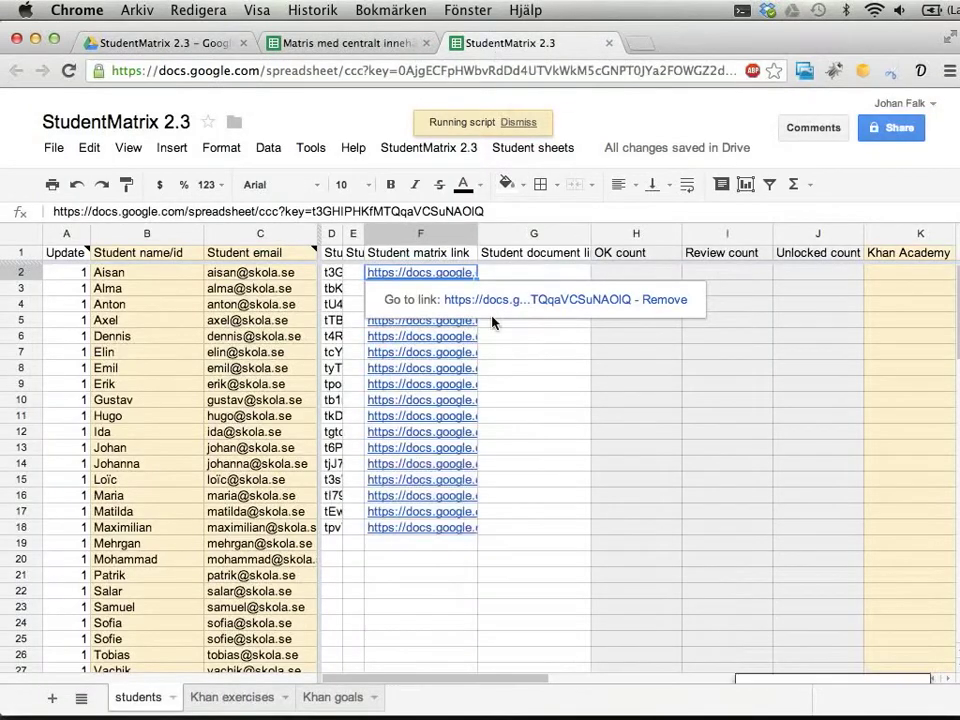